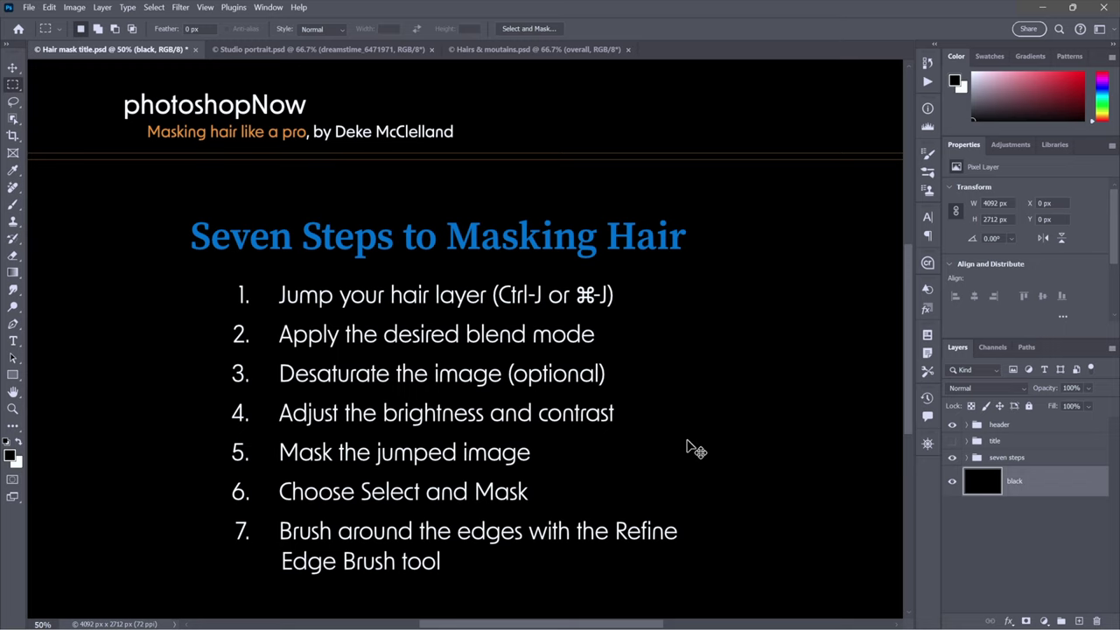
Step: Switch from the Hair mask title slide to the Studio portrait.psd document
key(ctrl+Tab)
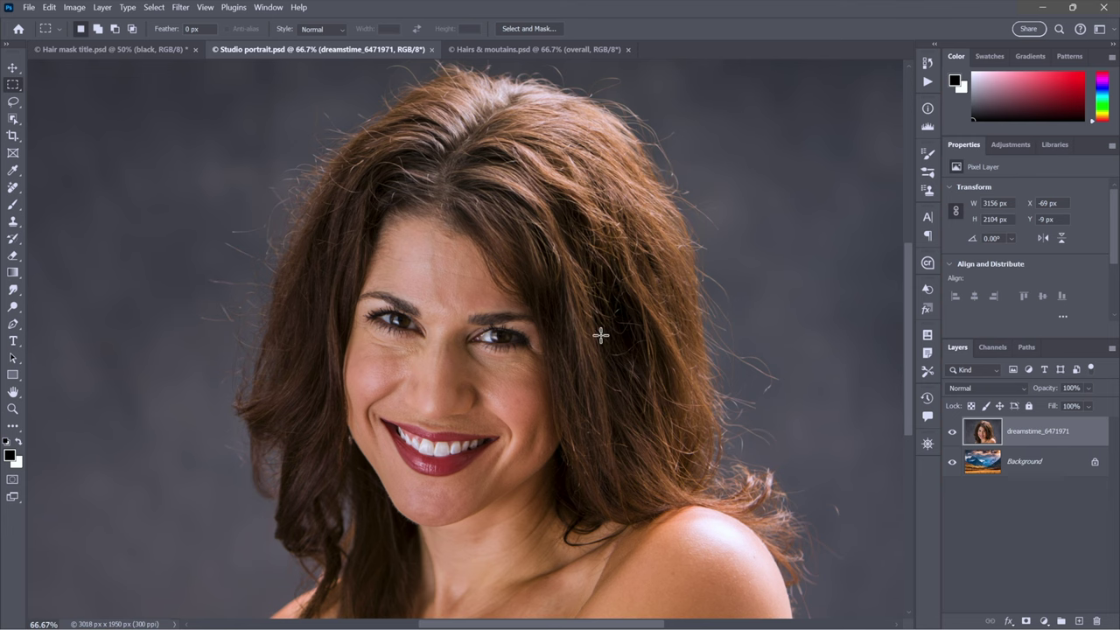
Step: Hide and reshow the portrait layer to reveal the mountains, then switch to Hairs & moutains.psd
click(951, 434)
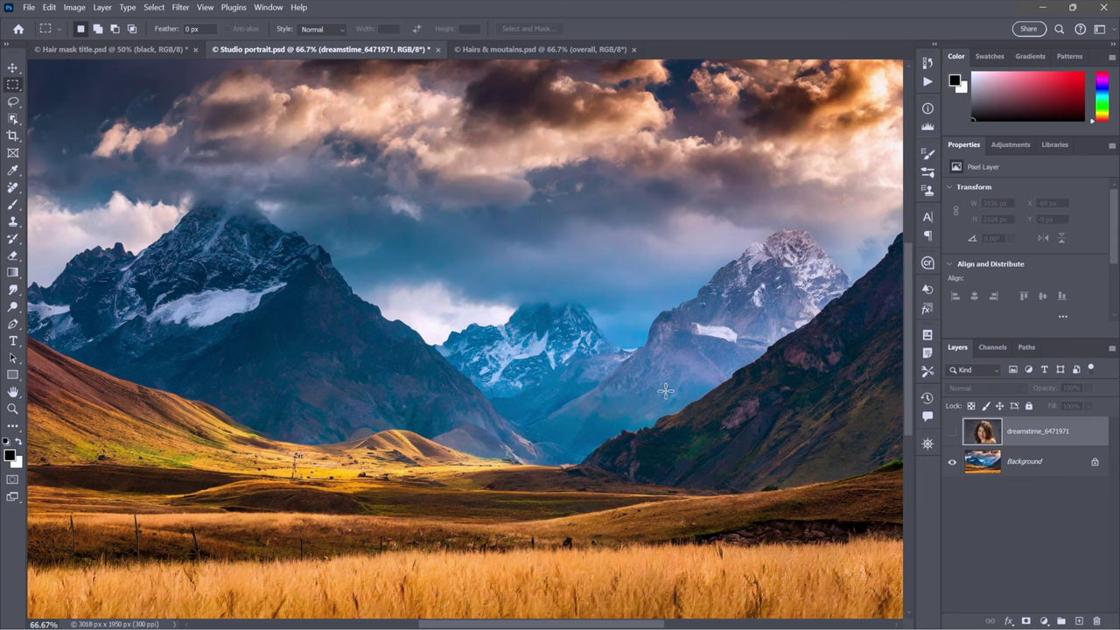
click(952, 431)
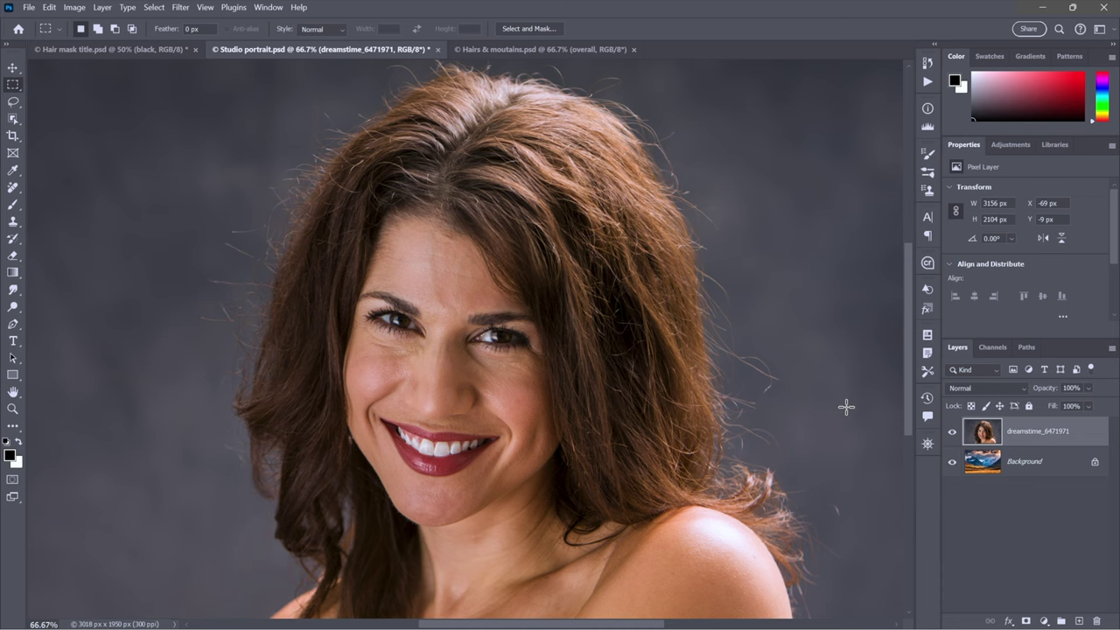
key(ctrl+Tab)
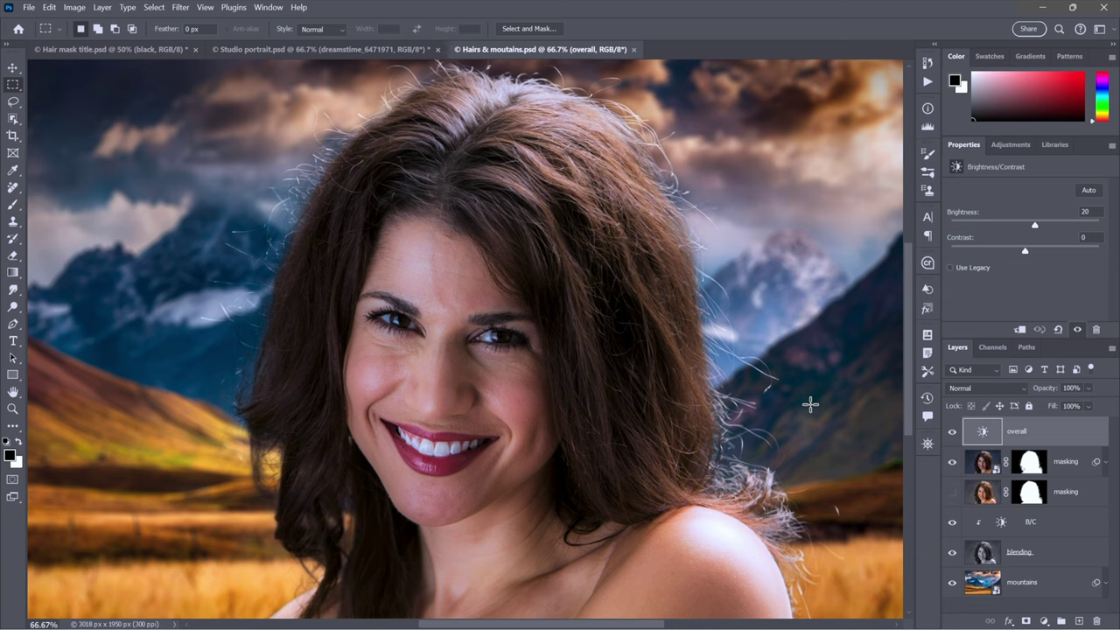
Step: In Studio portrait.psd, duplicate the portrait layer and rename the lower copy 'blending'
click(335, 50)
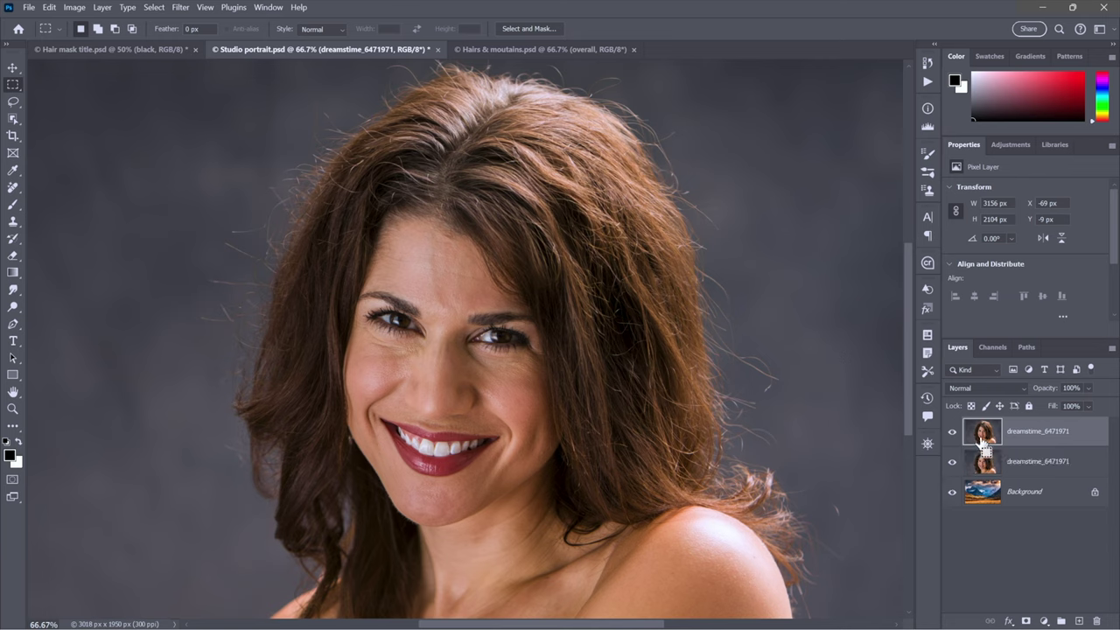
key(ctrl+j)
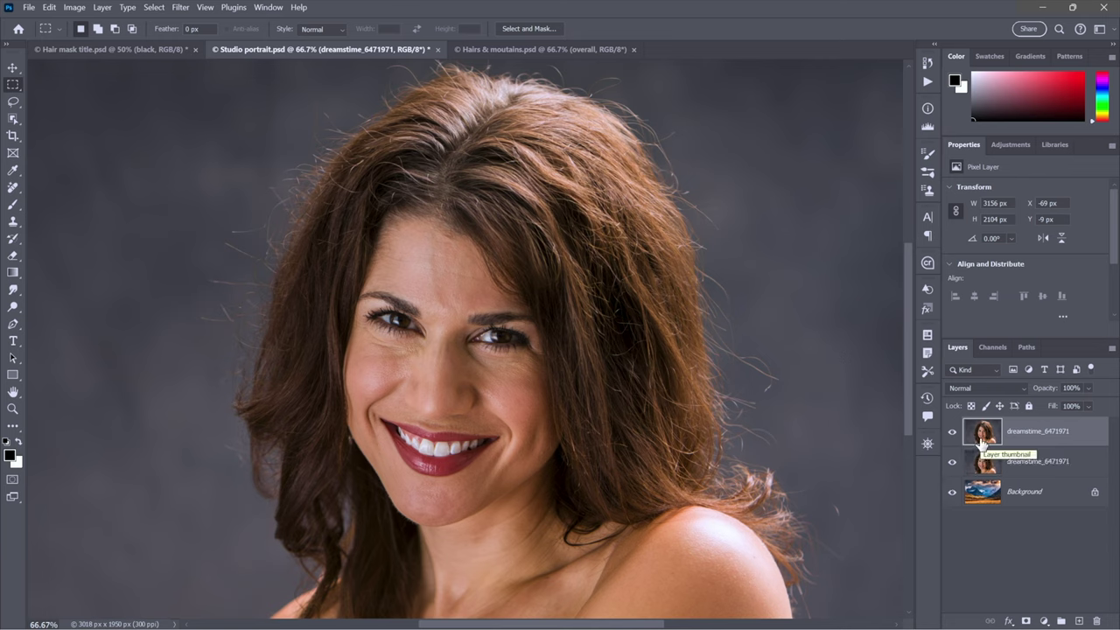
double_click(1030, 460)
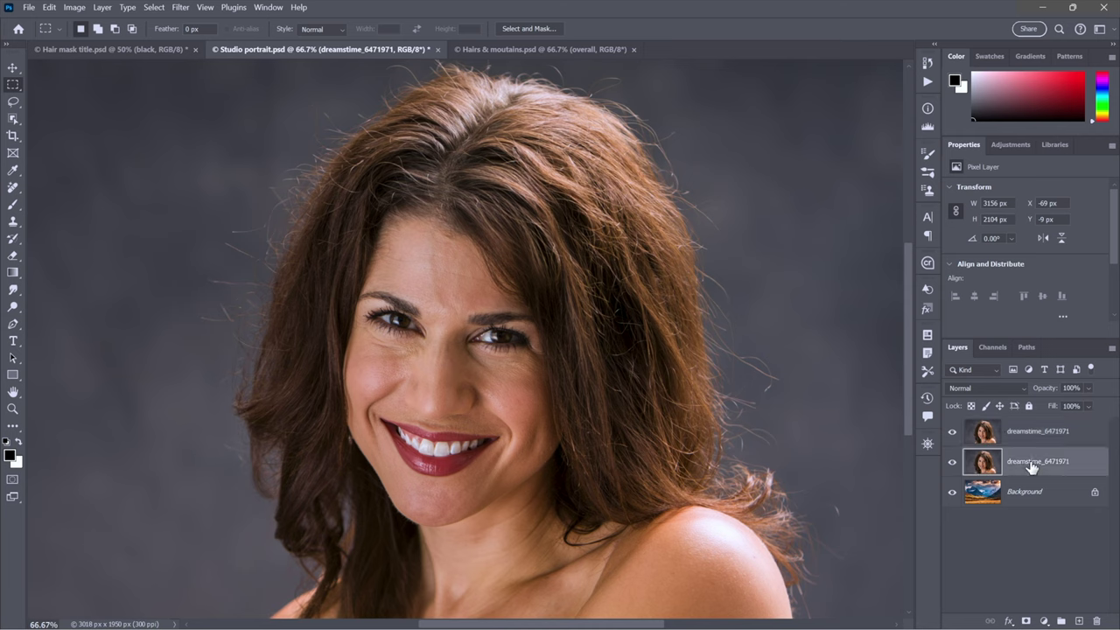
text(h)
text(lending)
key(Return)
Step: Rename the top copy 'masking' and hide it
double_click(1029, 431)
text(masking)
key(Return)
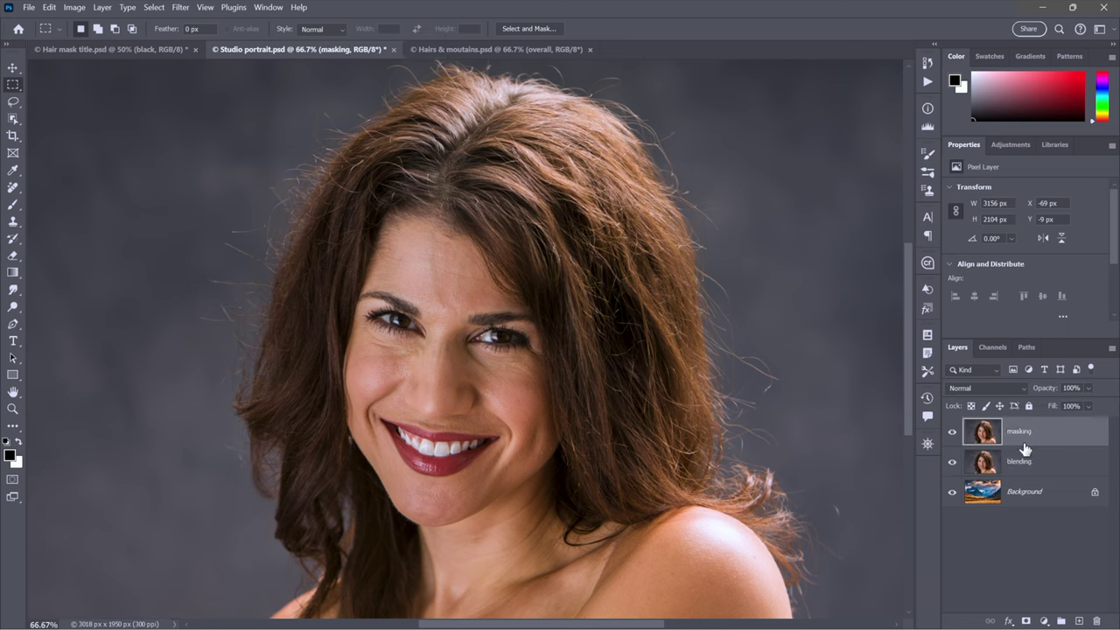
click(953, 434)
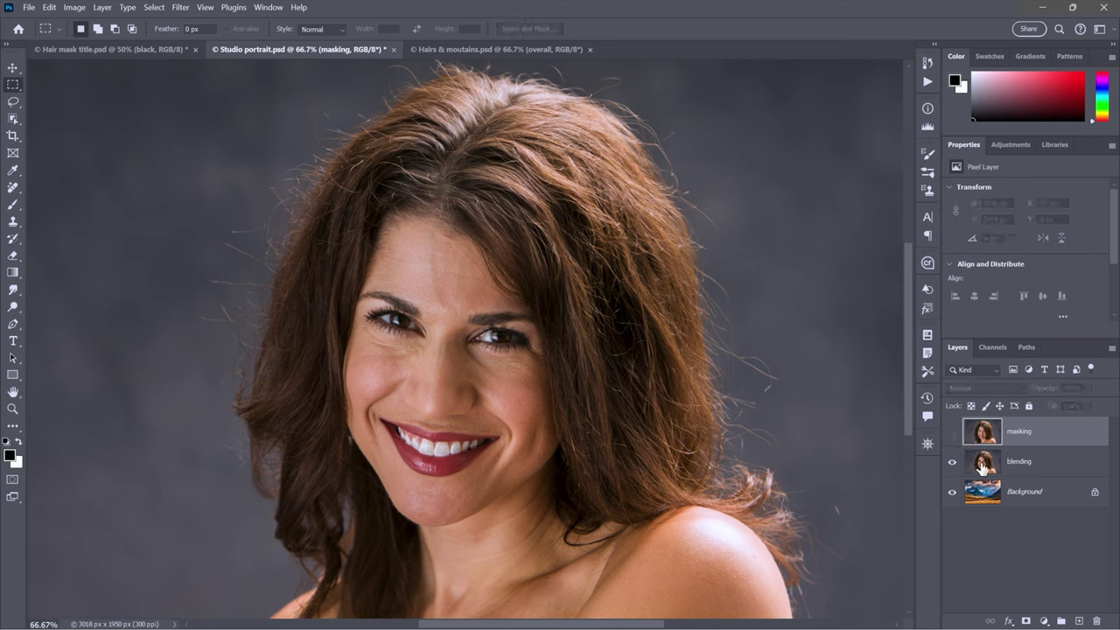
click(983, 467)
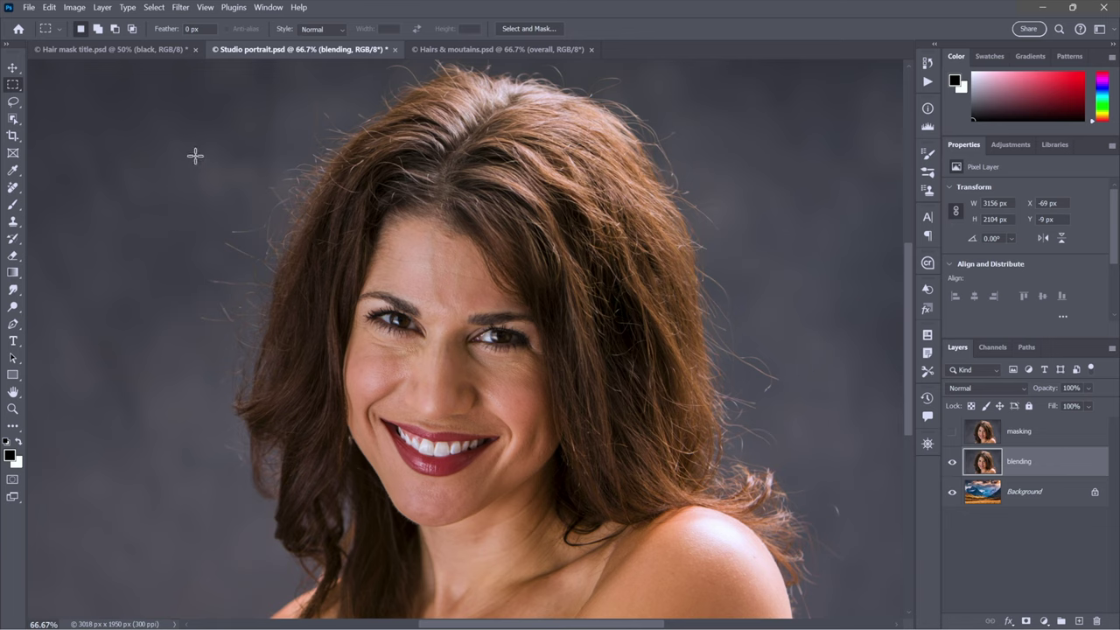
click(153, 7)
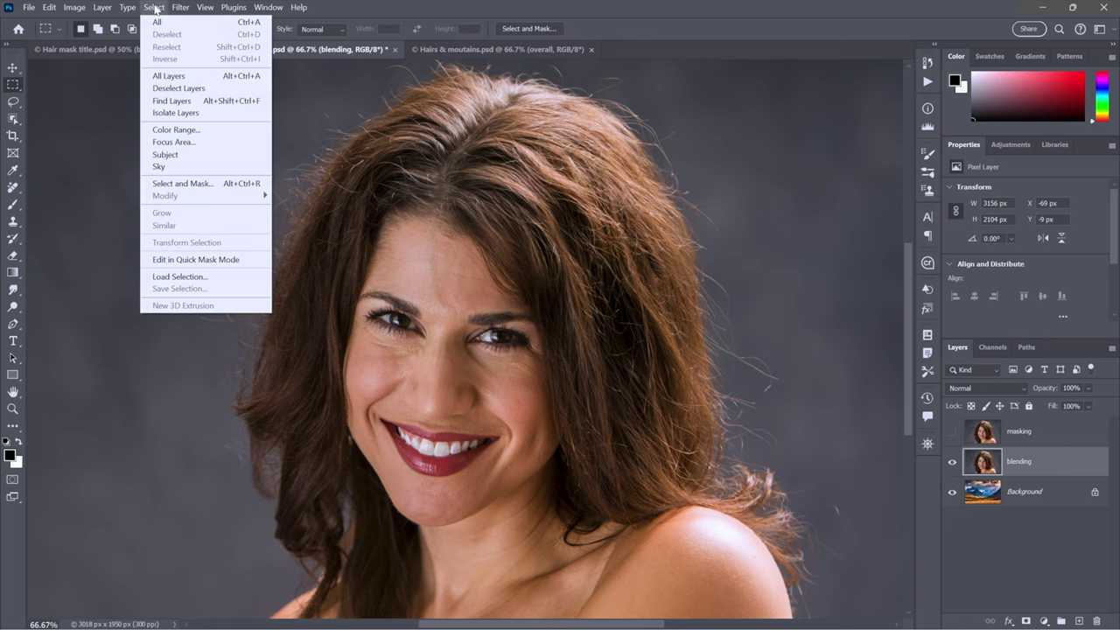
click(214, 131)
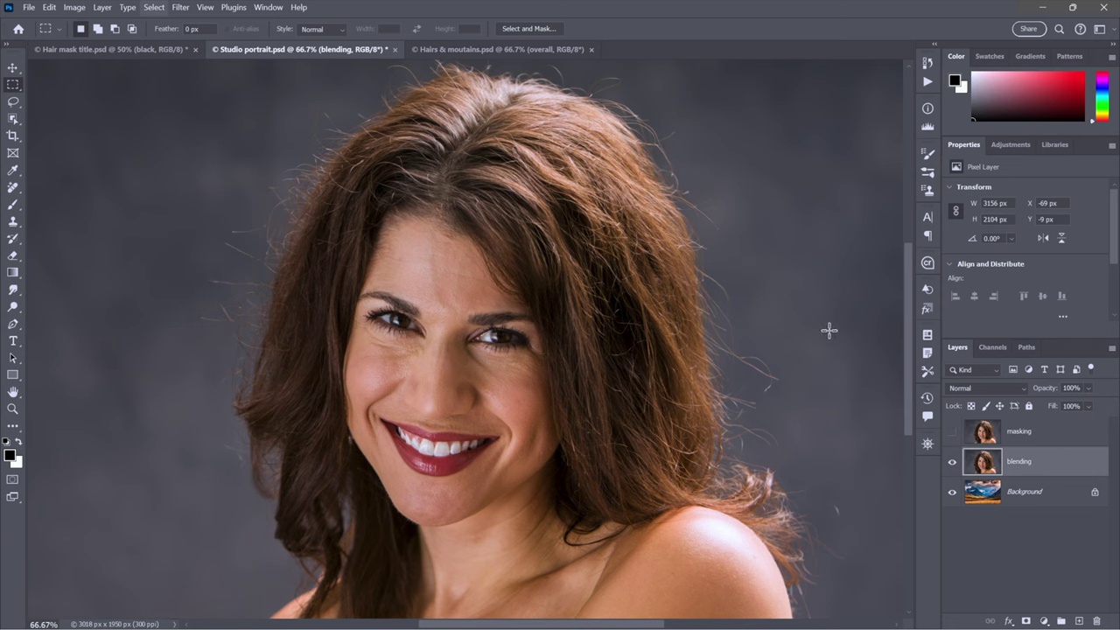
Step: Set the blending layer's blend mode to Overlay
click(992, 391)
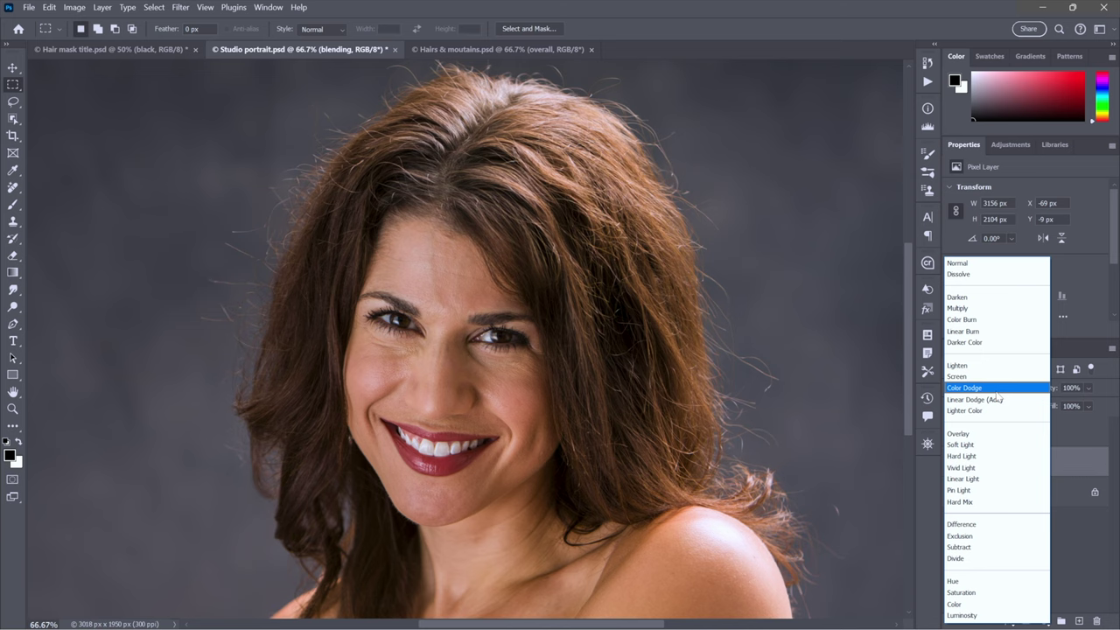
click(1008, 435)
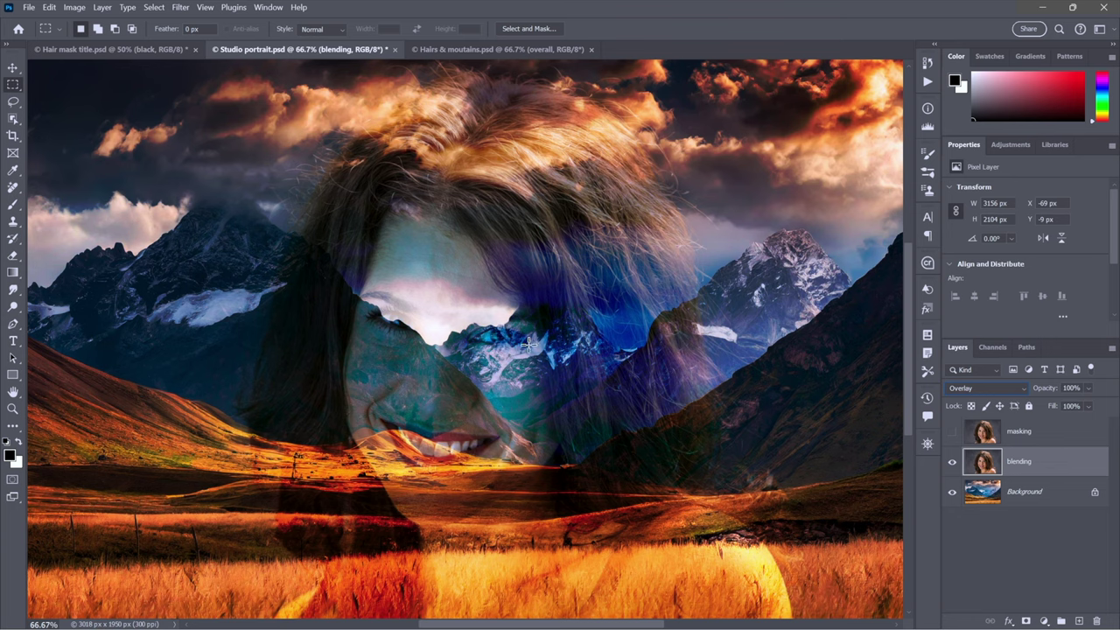
key(ctrl+Tab)
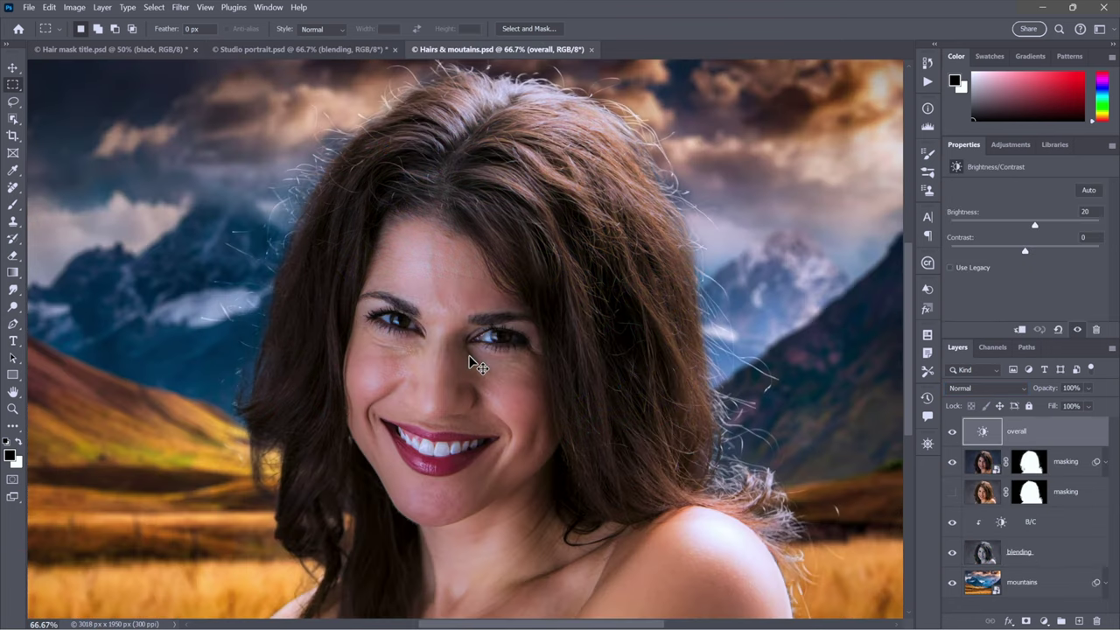
key(ctrl+Tab)
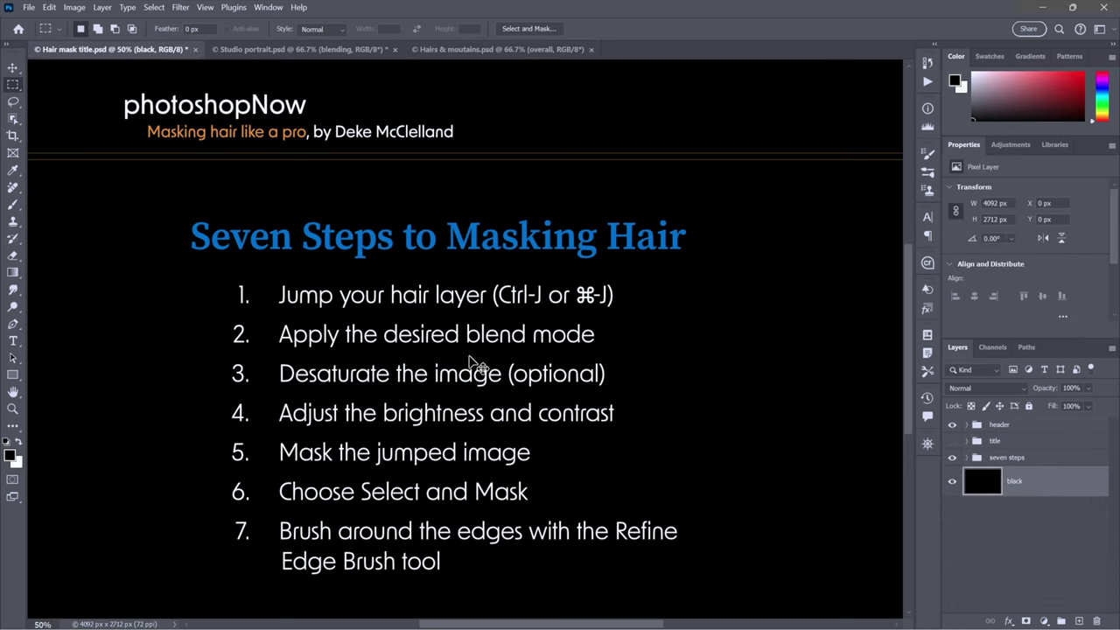
key(ctrl+Tab)
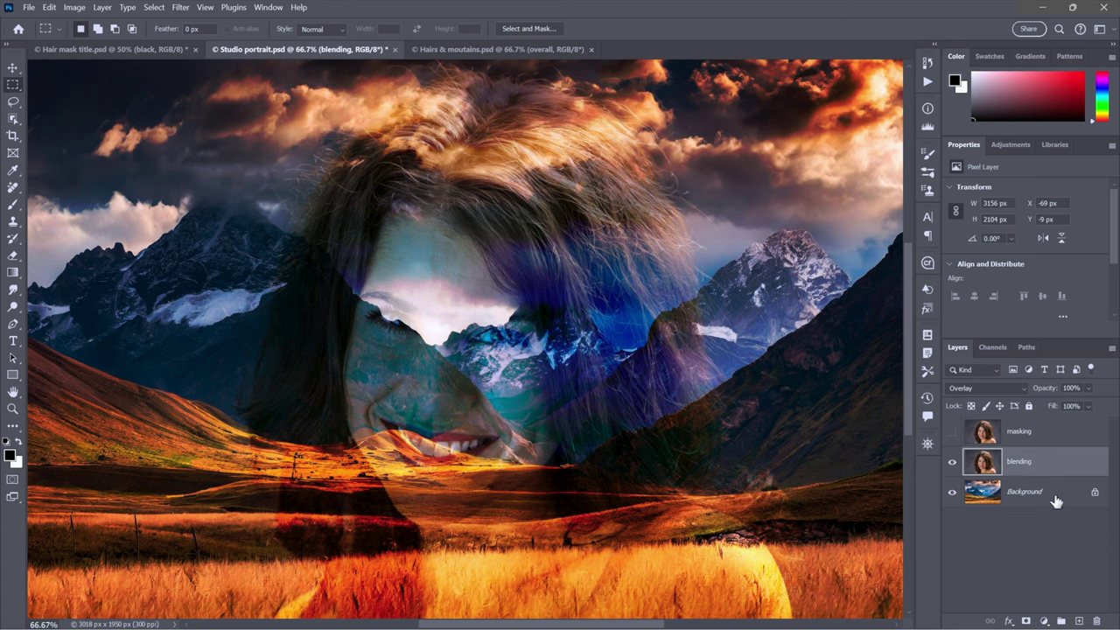
Step: Set the blending layer to Hard Light, briefly comparing it against Overlay
click(1011, 390)
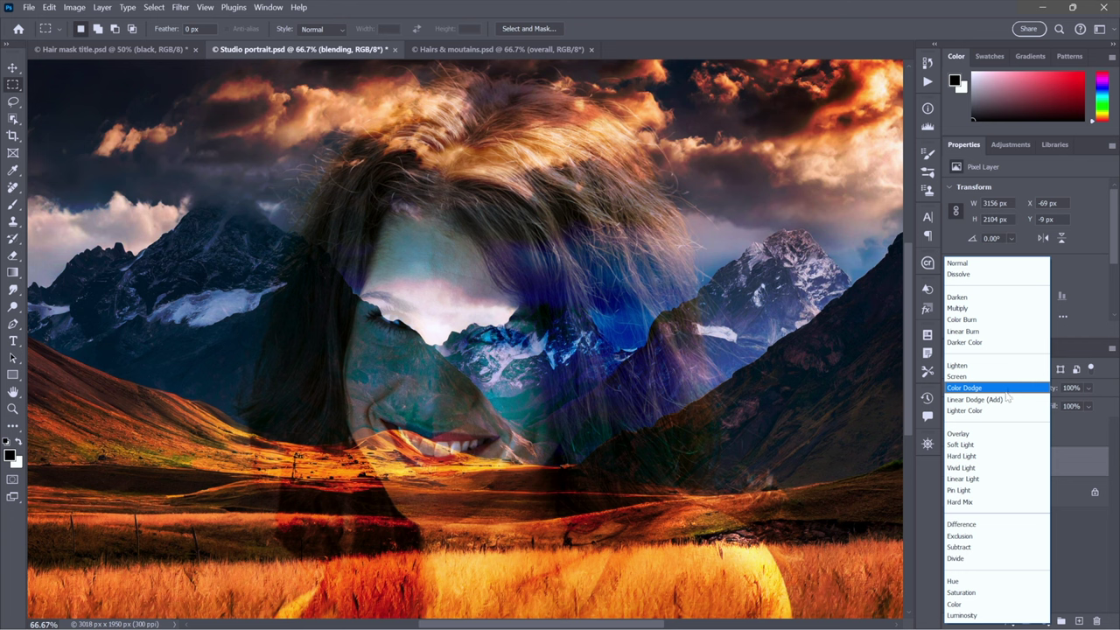
click(1005, 457)
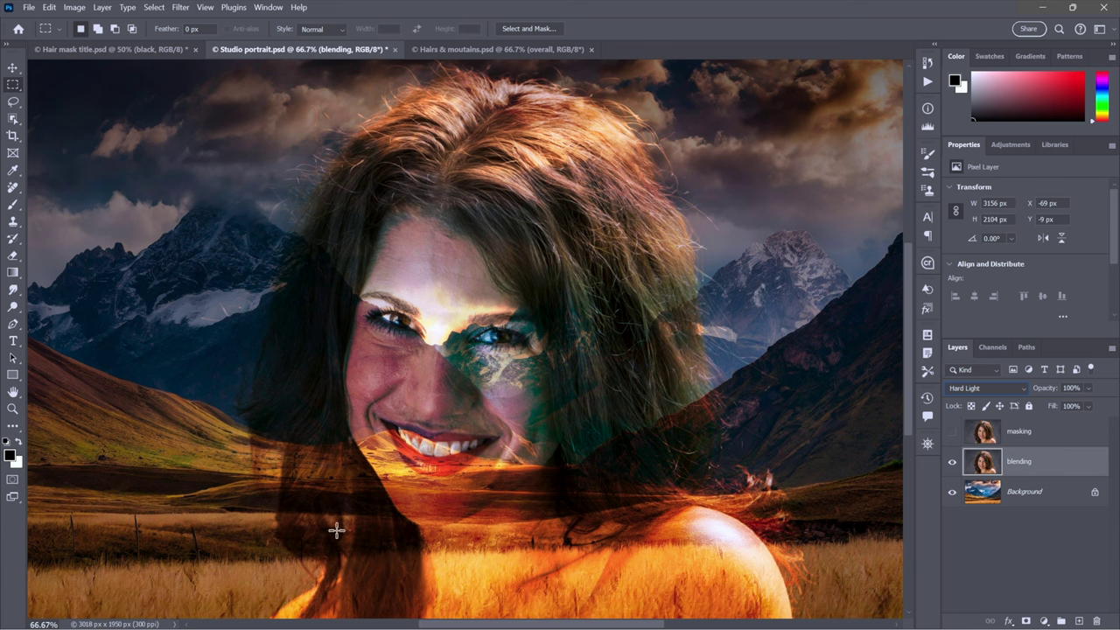
key(shift+minus)
key(shift+minus)
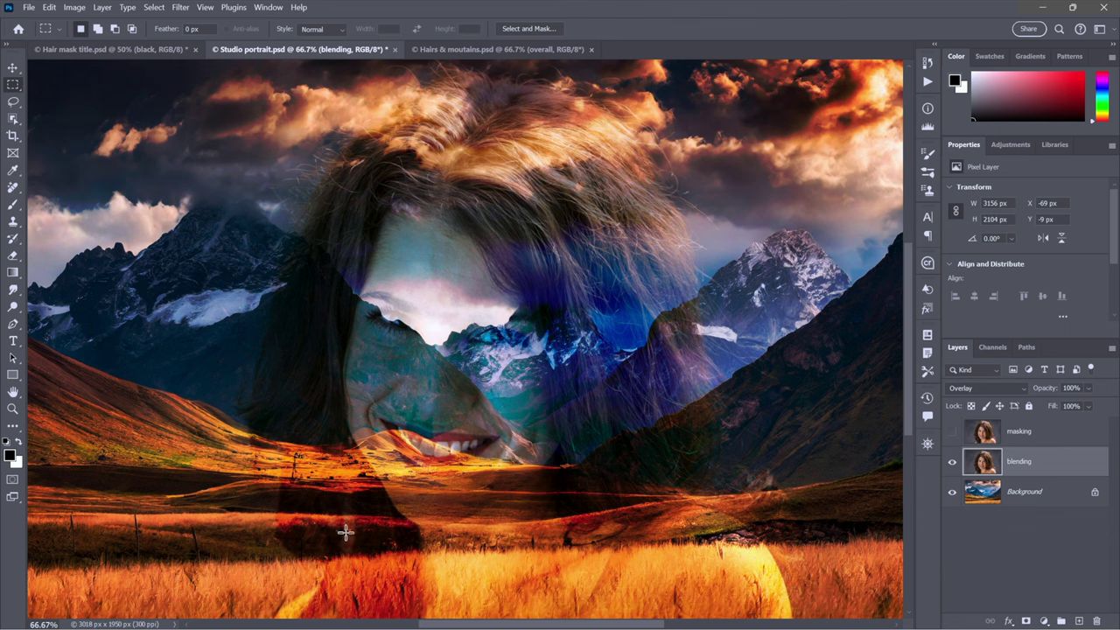
key(shift+plus)
key(shift+plus)
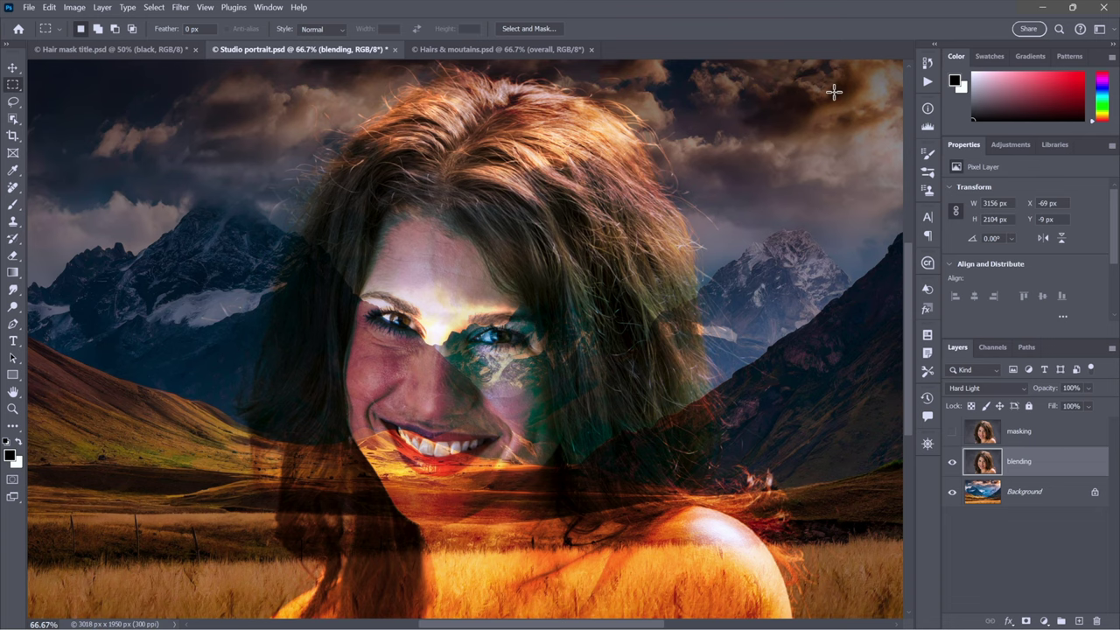
click(953, 462)
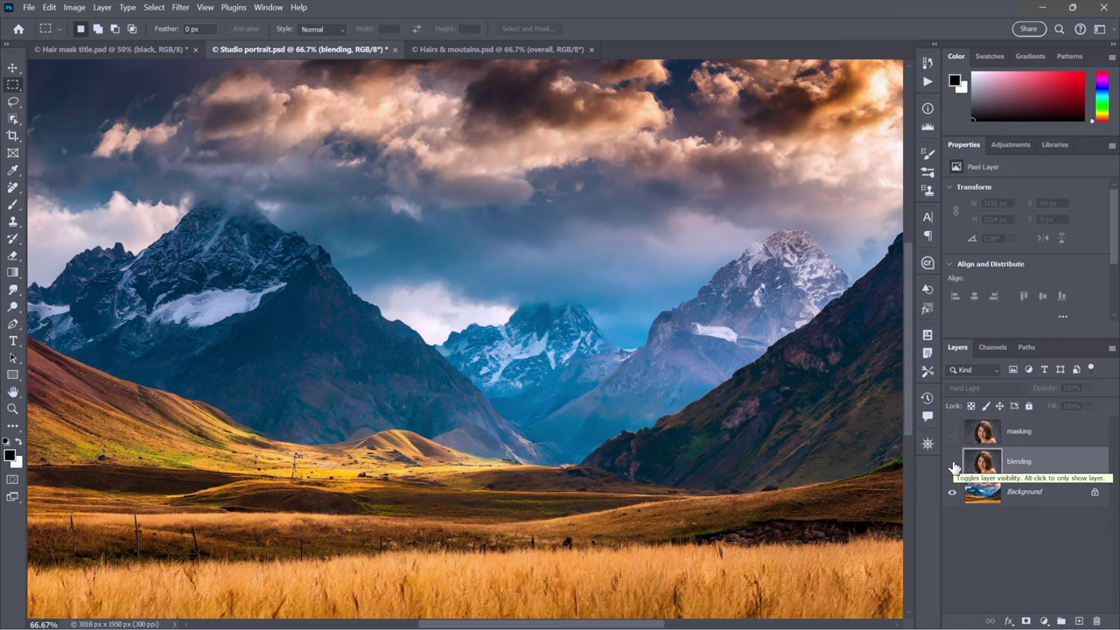
click(952, 463)
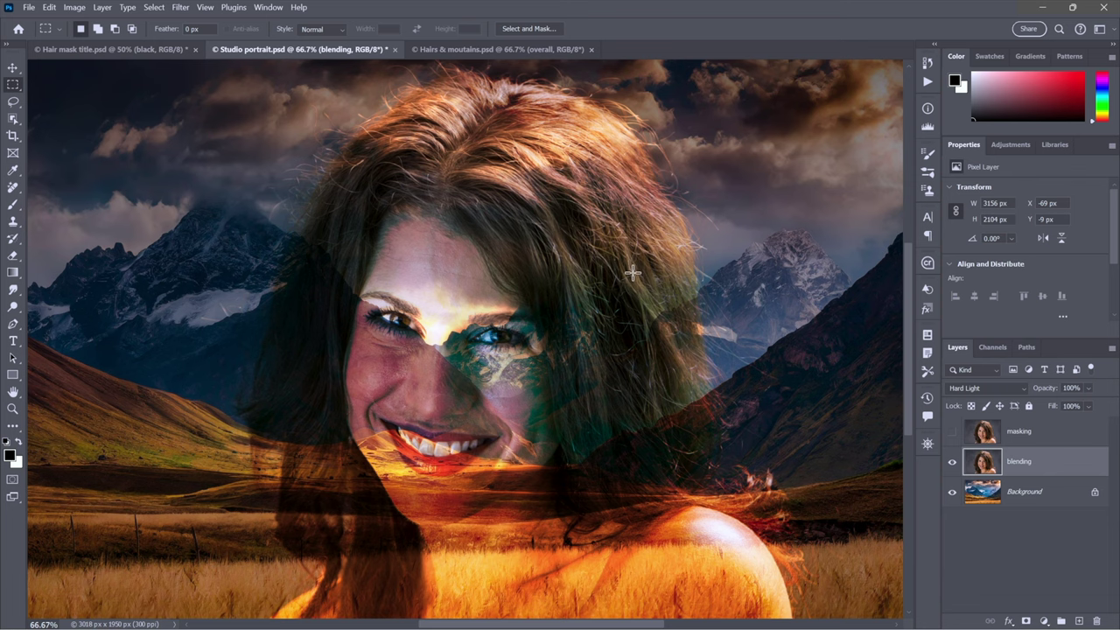
key(ctrl+shift+Tab)
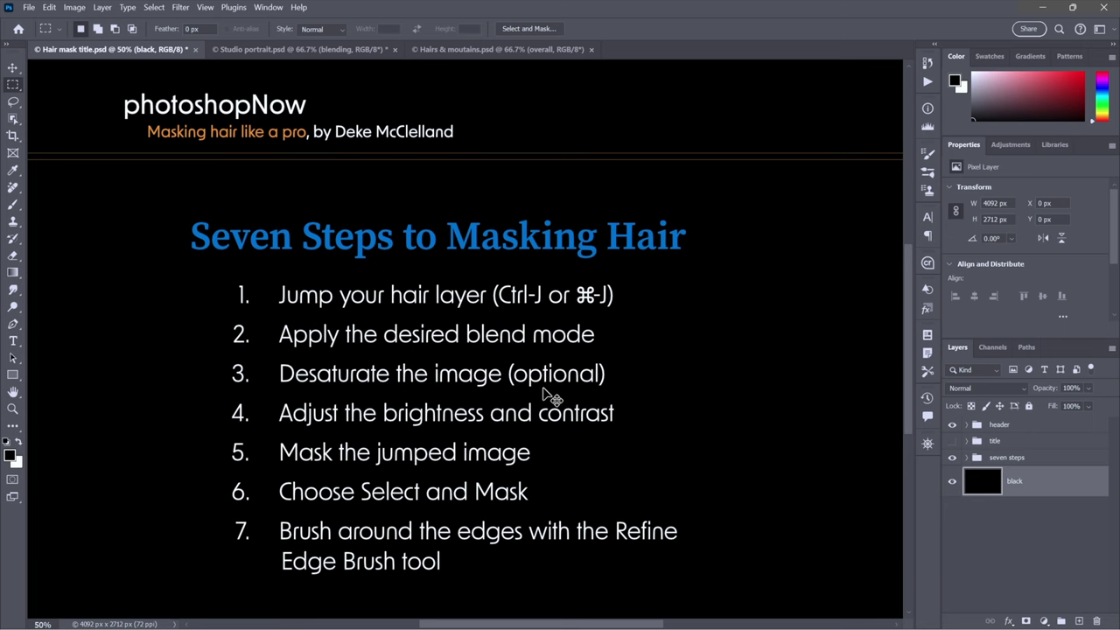
key(ctrl+Tab)
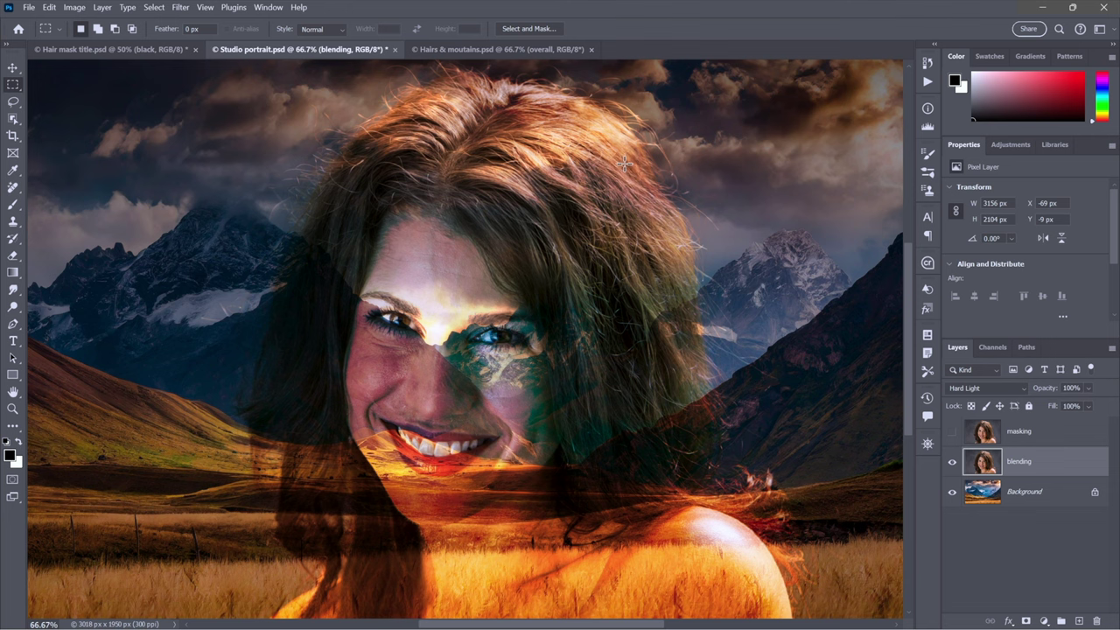
Step: Desaturate the blending layer from the Image > Adjustments menu
click(77, 8)
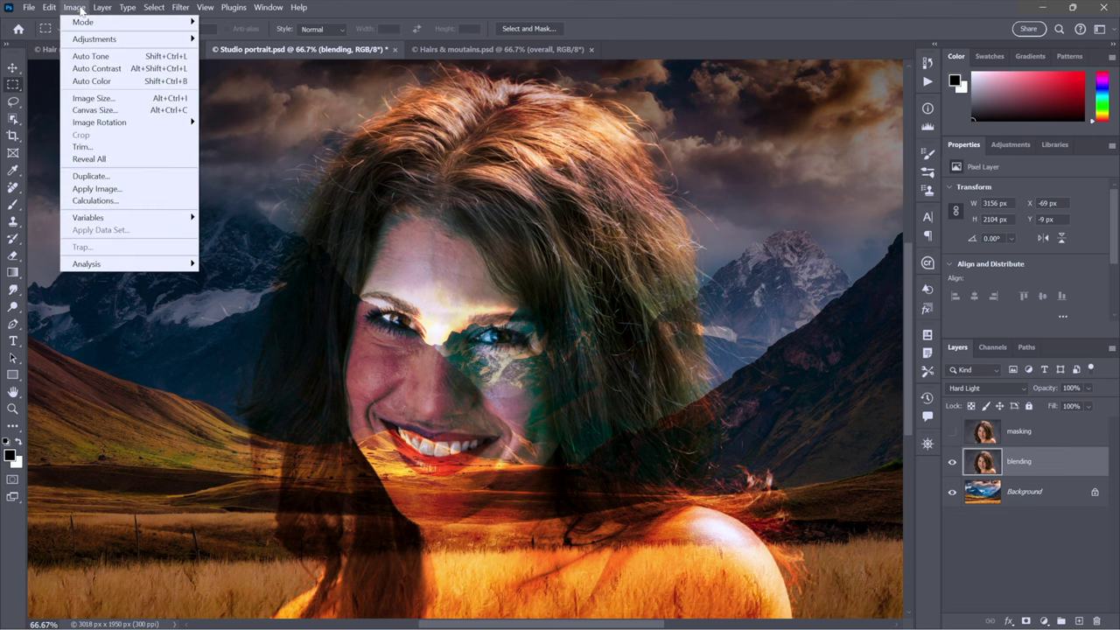
mouse_move(144, 42)
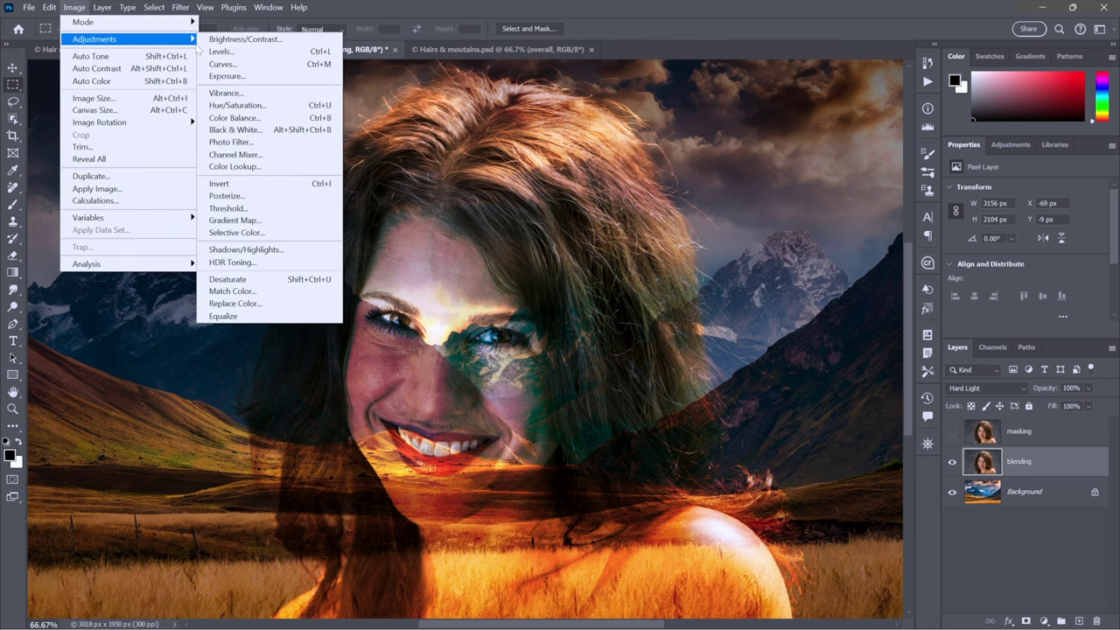
click(277, 285)
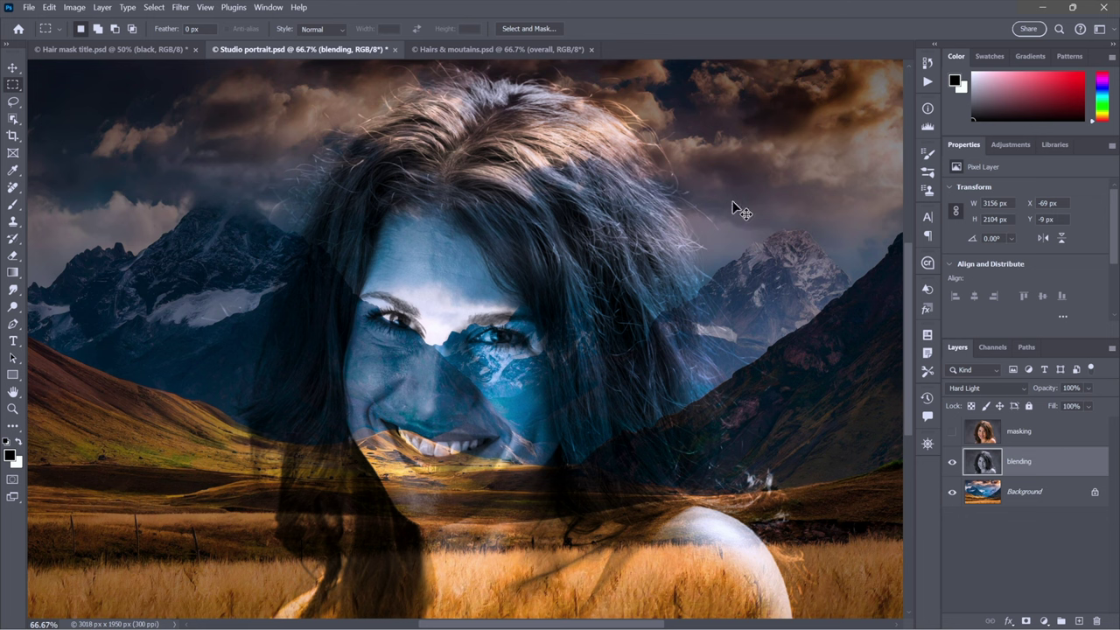
Step: Restore the blending layer's inverted blue look and toggle its visibility to compare
key(ctrl+i)
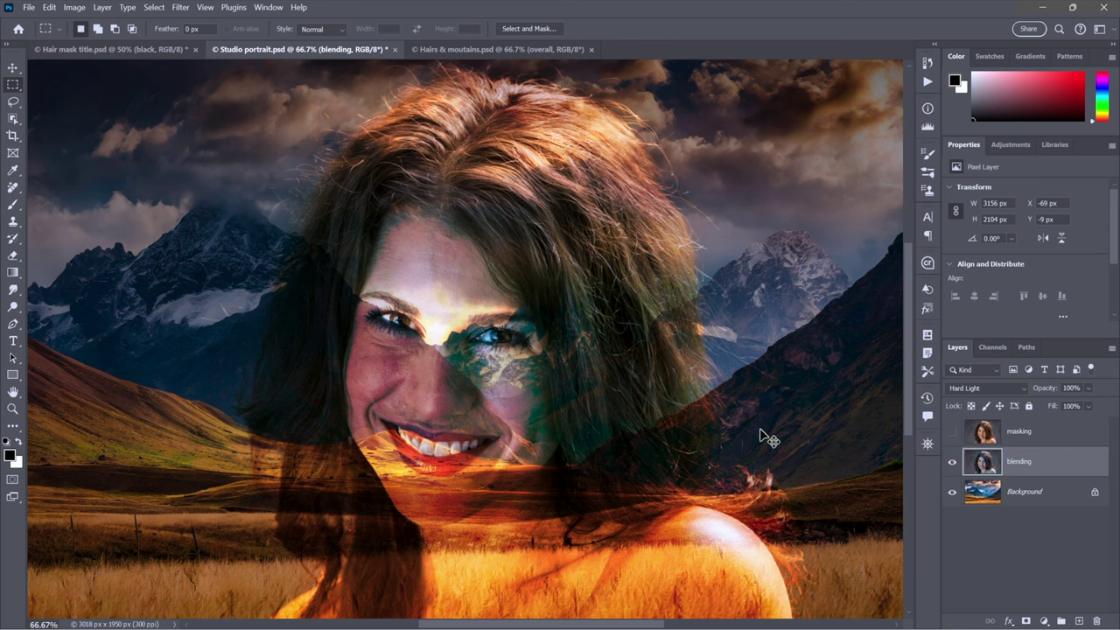
key(ctrl+i)
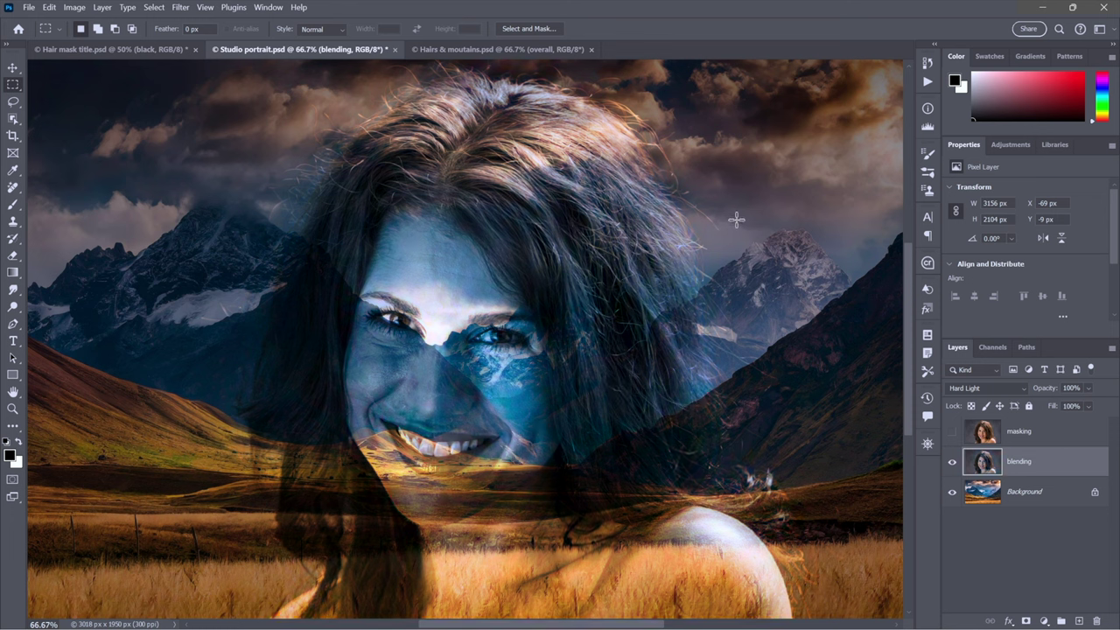
click(952, 465)
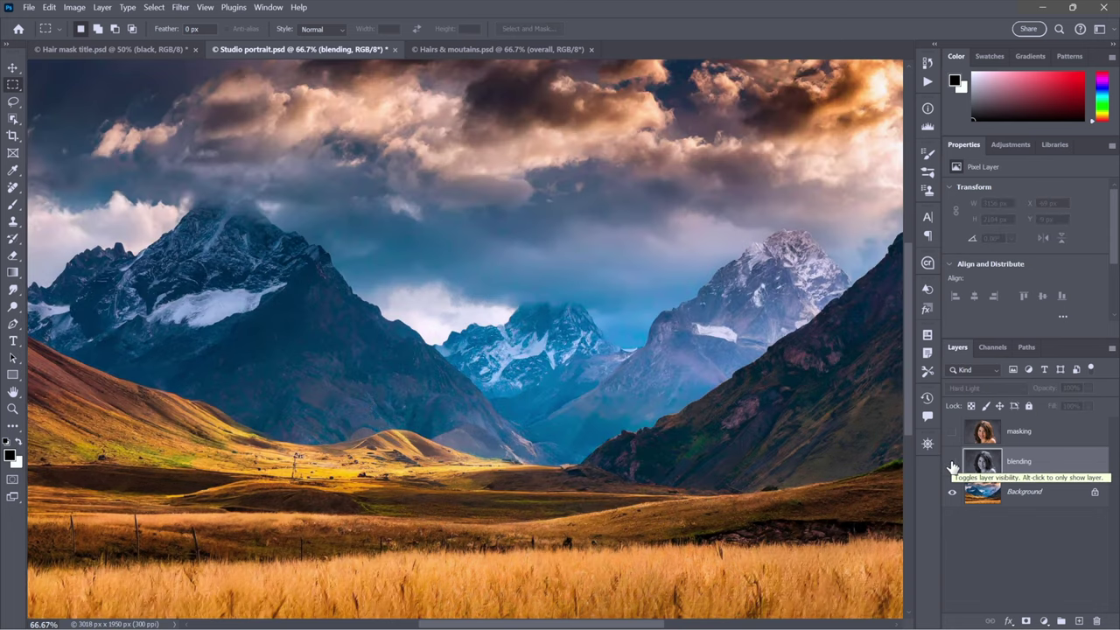
click(951, 464)
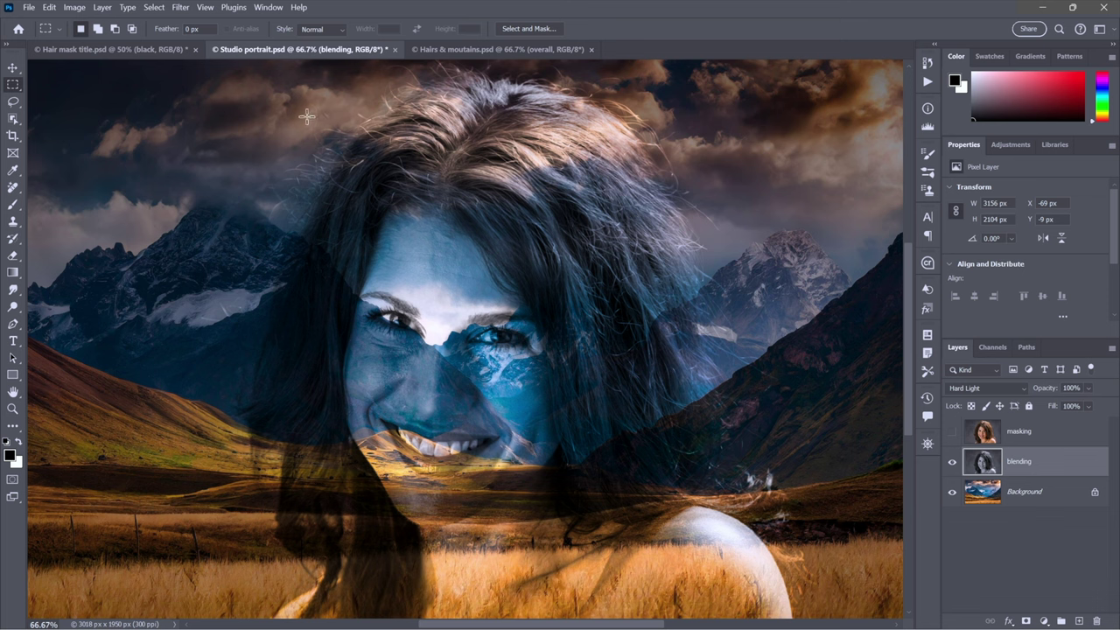
Step: Add a Brightness/Contrast adjustment layer named 'B/C', clipped to the blending layer
click(103, 8)
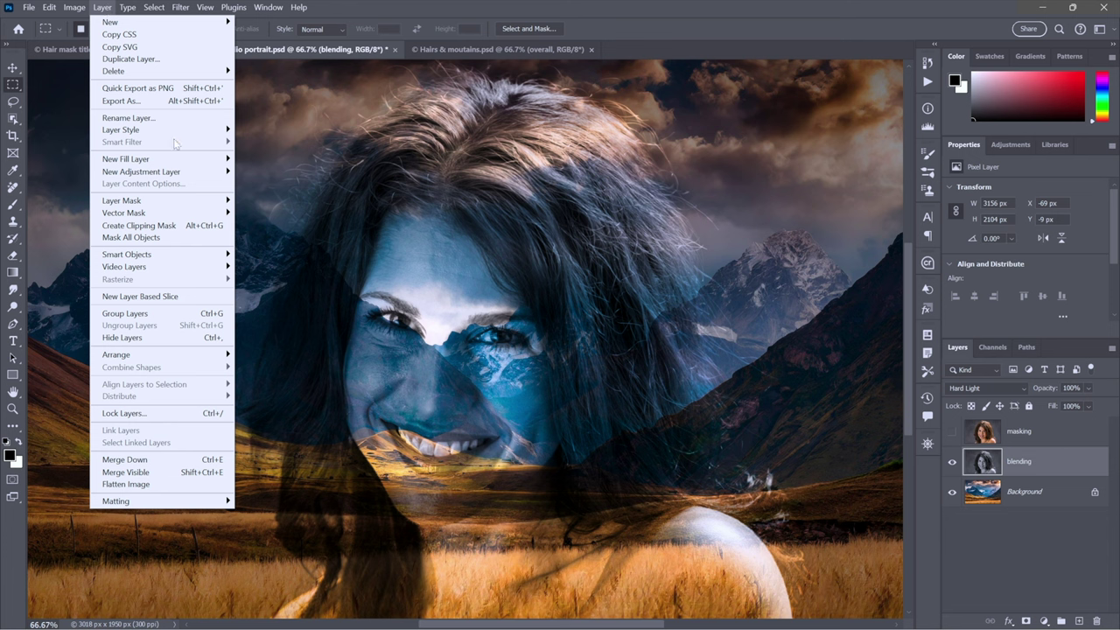
mouse_move(204, 172)
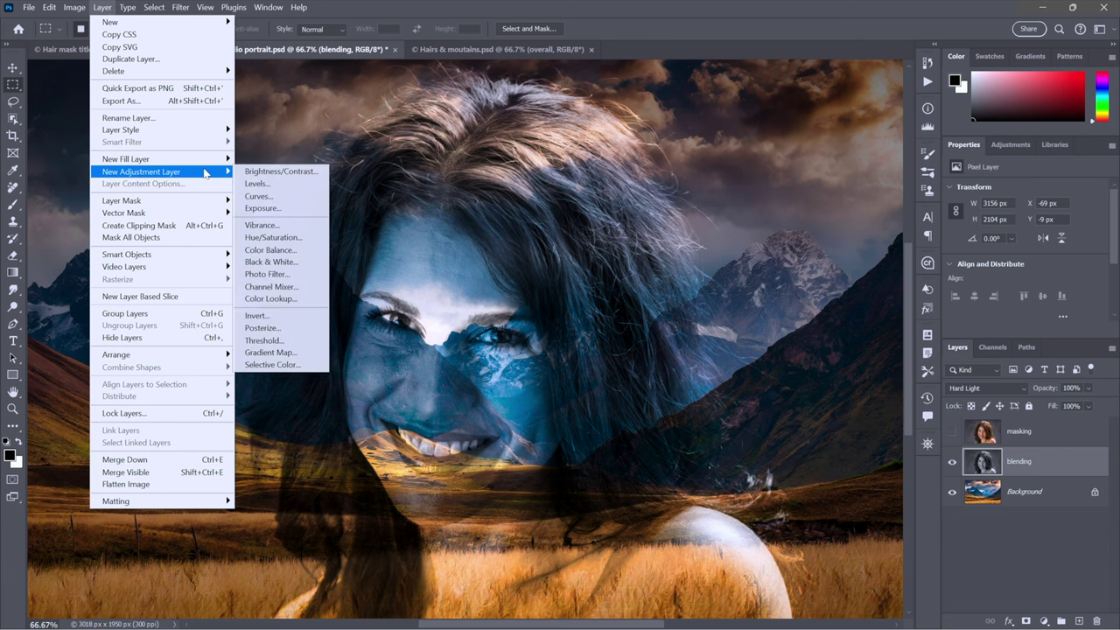
click(293, 179)
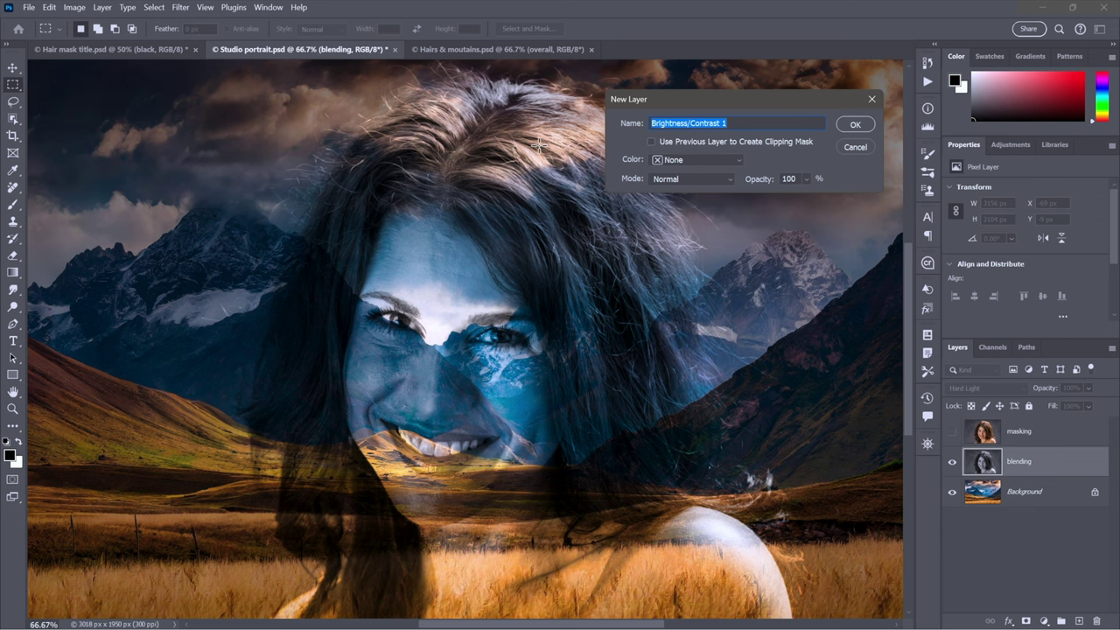
text(B/C)
click(652, 143)
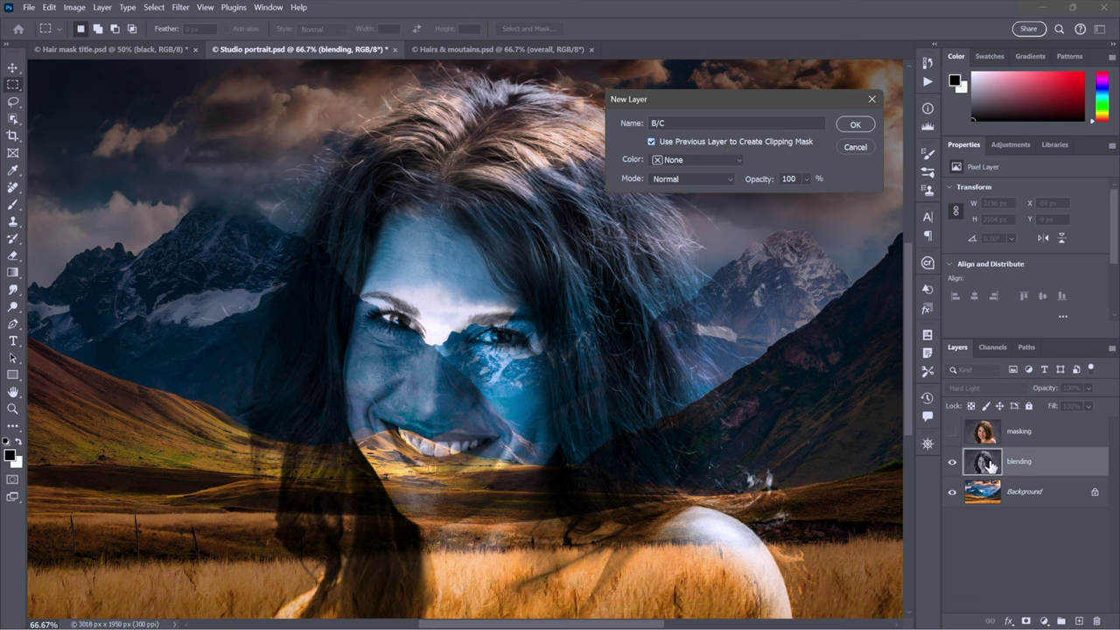
click(952, 432)
Step: Set the B/C adjustment to brightness 70 and contrast 50
click(854, 125)
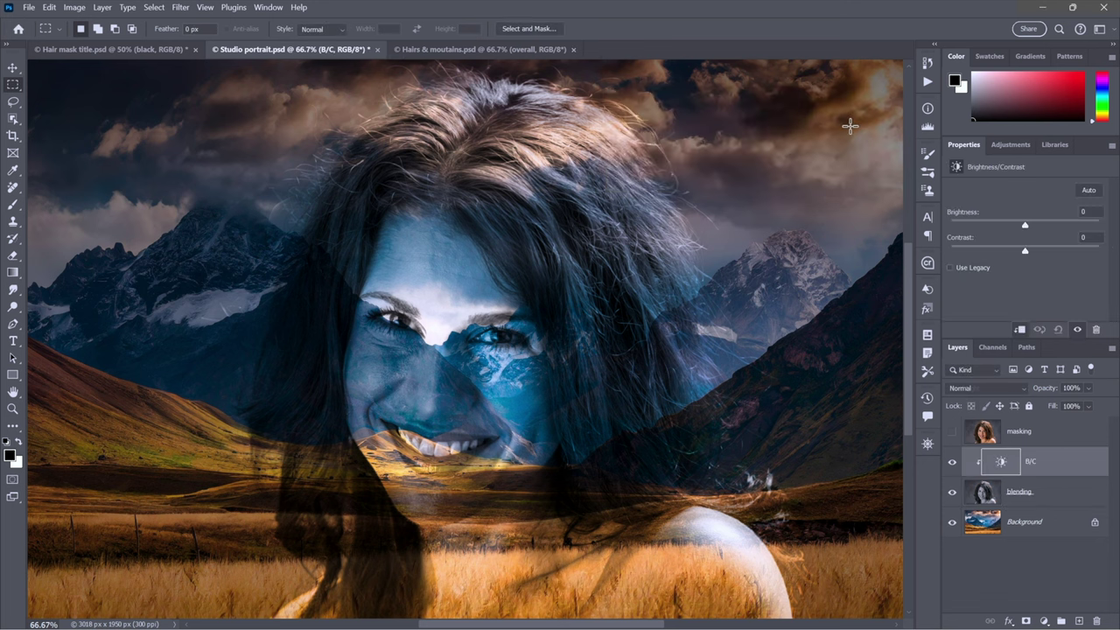
drag(1025, 228, 1059, 229)
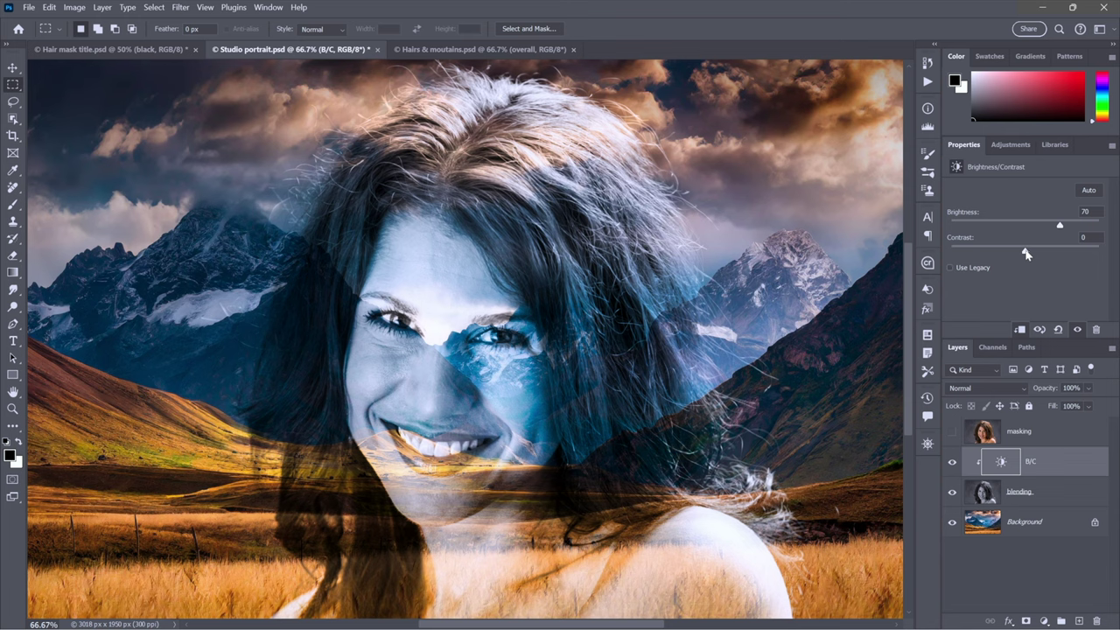
drag(1025, 252, 1063, 253)
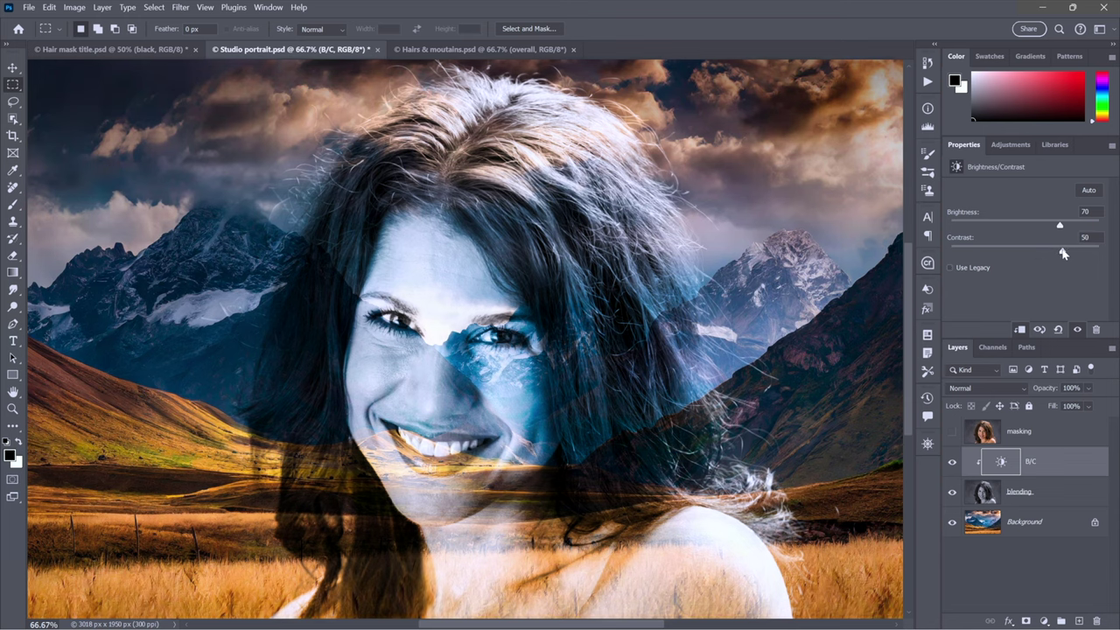
Step: Toggle the blended portrait off and on twice to compare, then switch to the Hair mask title slide
click(952, 493)
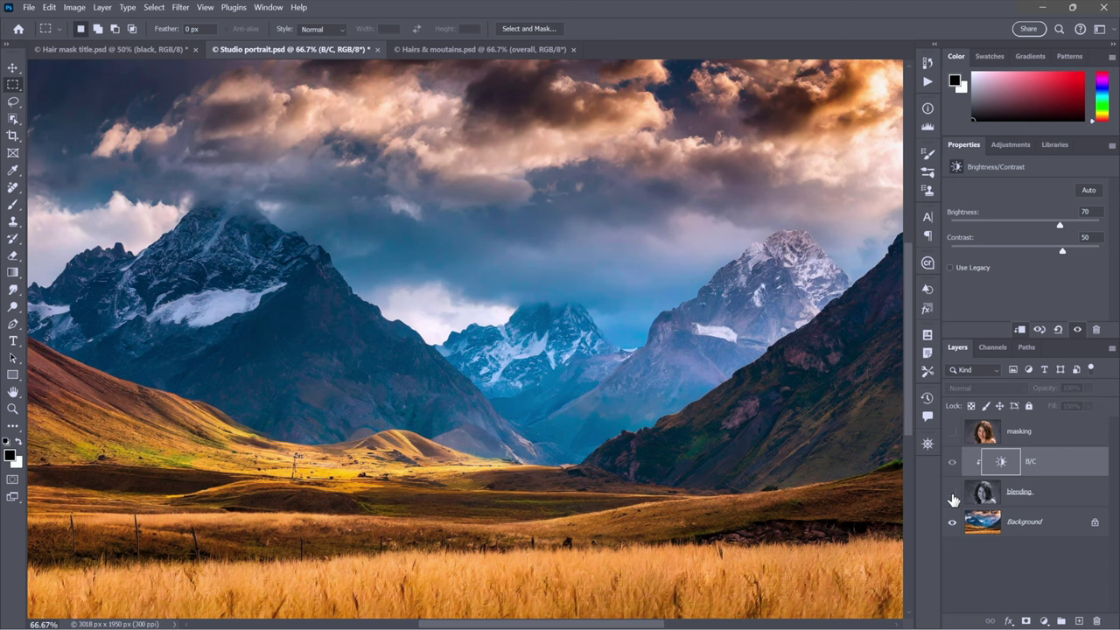
click(952, 493)
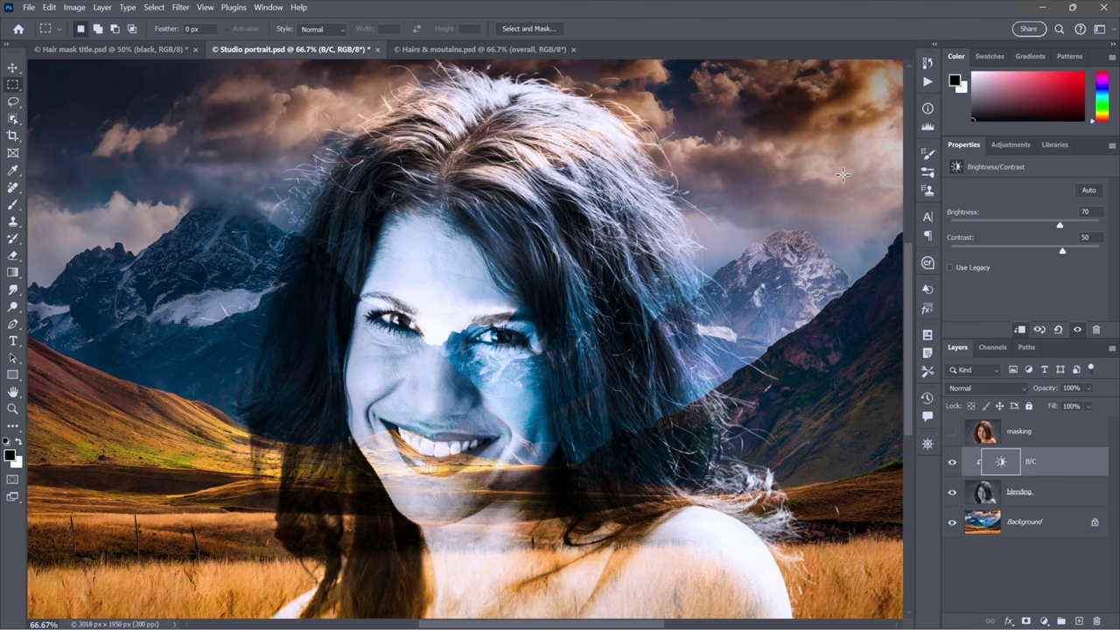
click(951, 494)
click(952, 493)
key(ctrl+shift+Tab)
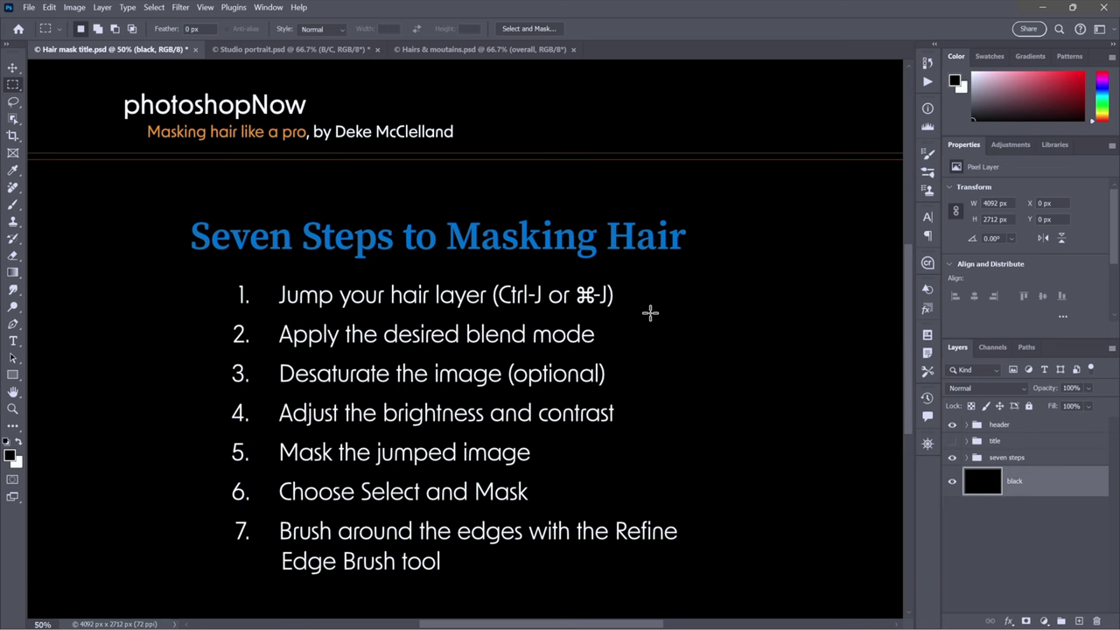
Step: Back in Studio portrait.psd, make the masking layer visible and select it
key(ctrl+Tab)
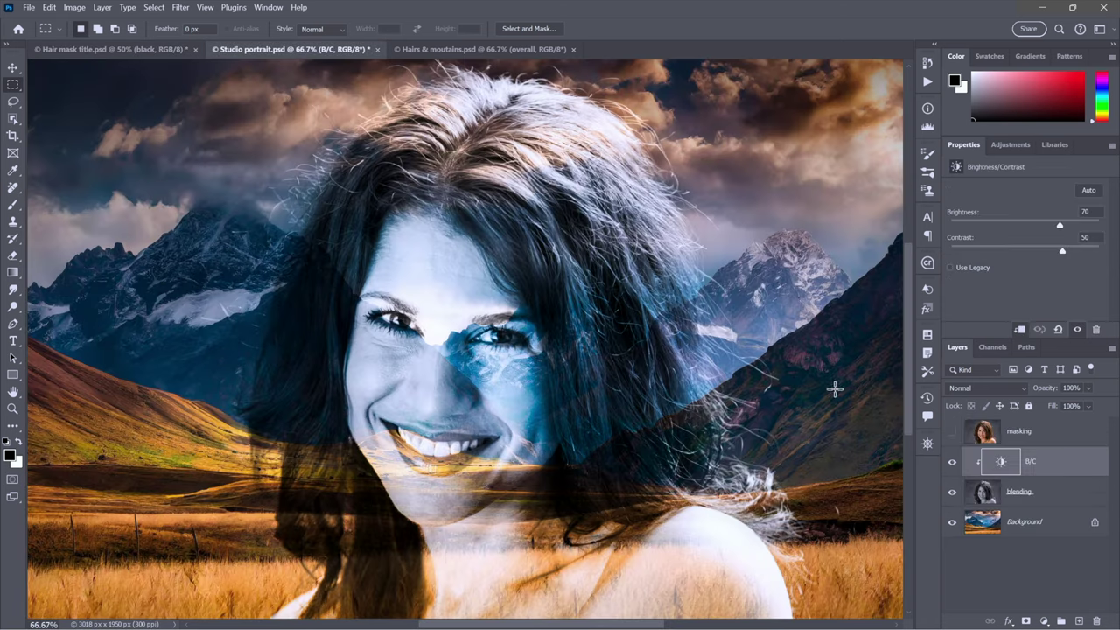
click(952, 434)
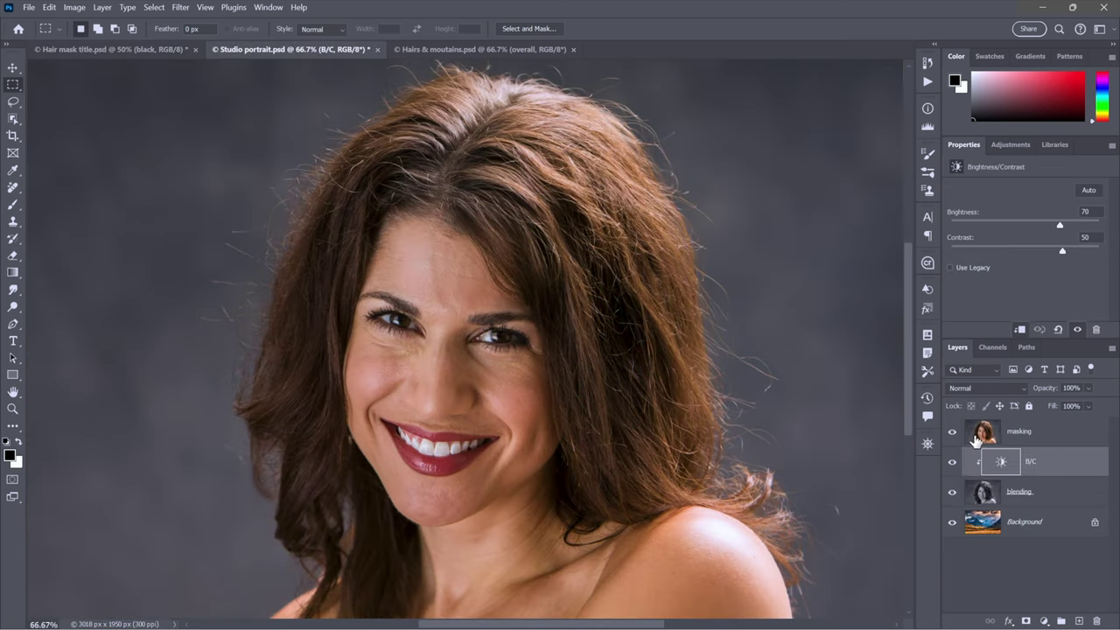
click(981, 432)
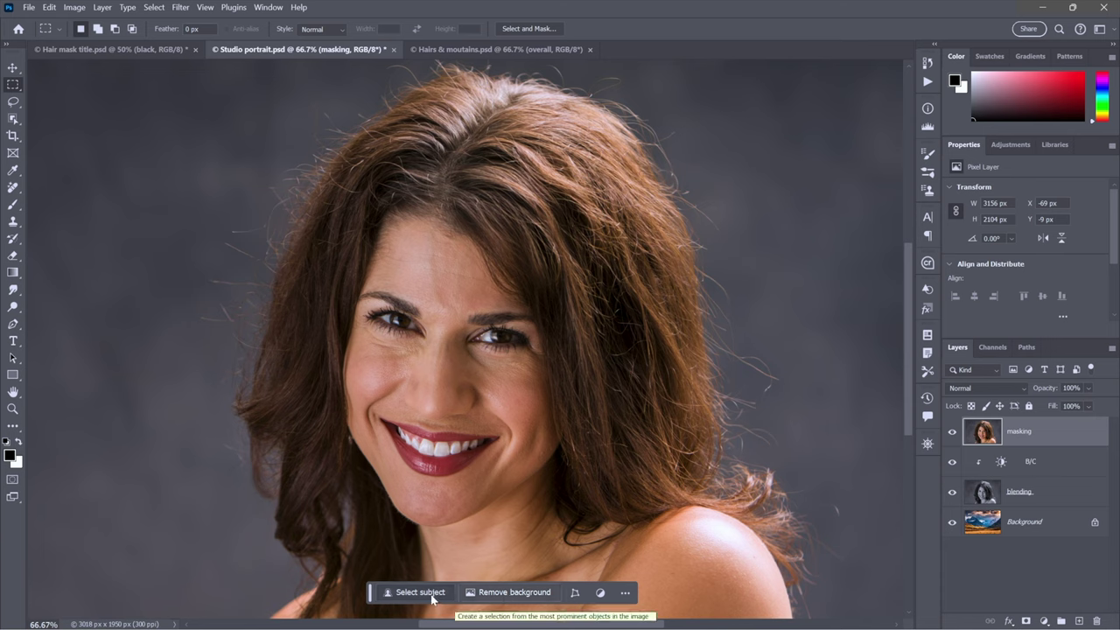
Step: Apply Remove background to mask the masking layer, dropping the grey backdrop to reveal the mountains
click(511, 595)
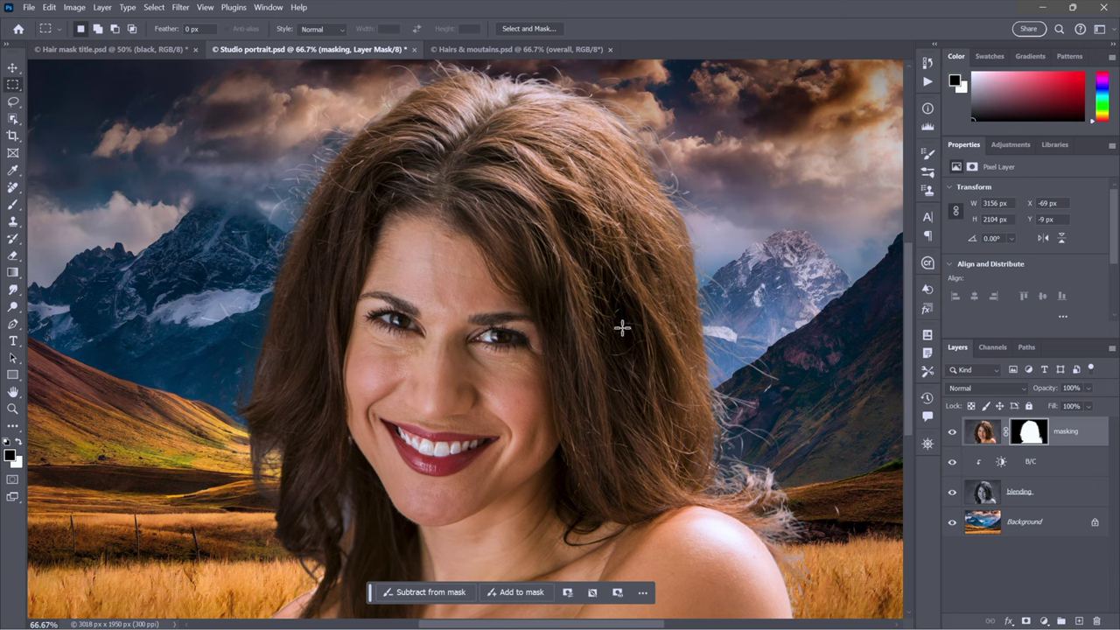
Step: Zoom to 200% on the top of the hair and bring the crown edge into view
key(ctrl+space)
click(604, 123)
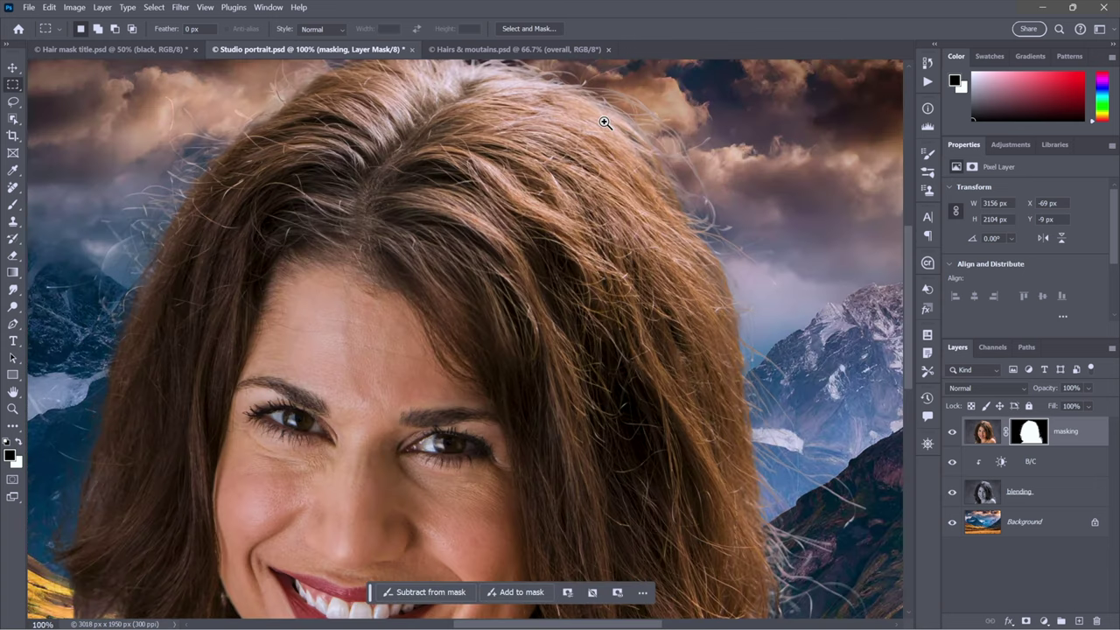
click(604, 120)
drag(605, 121, 532, 243)
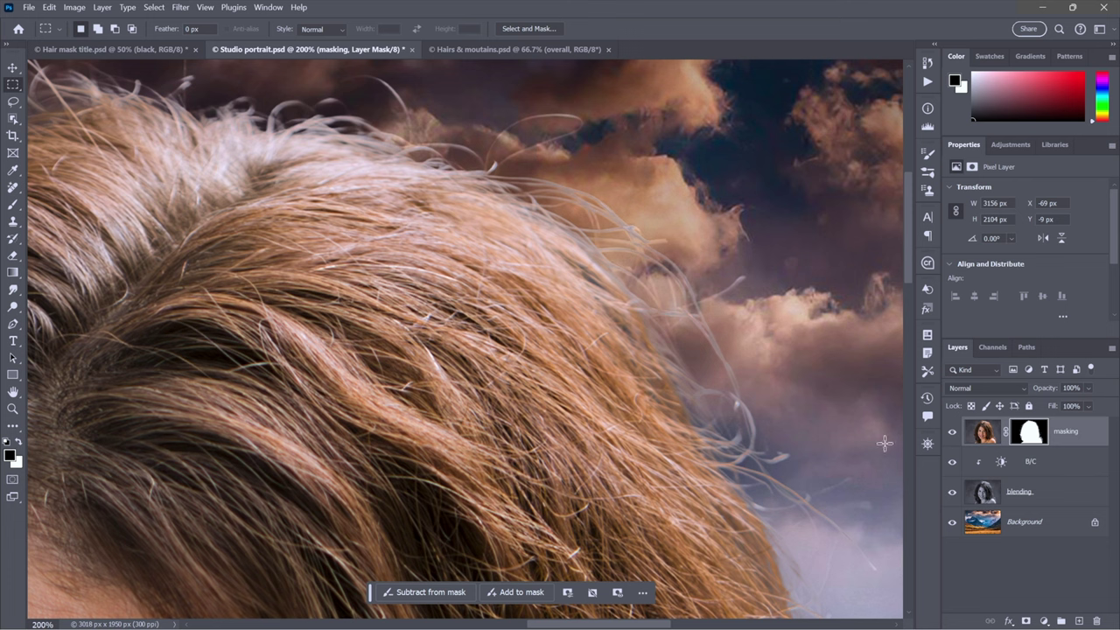
Step: Hide and re-show the blending layer to compare the fine strands against the clouds
click(952, 493)
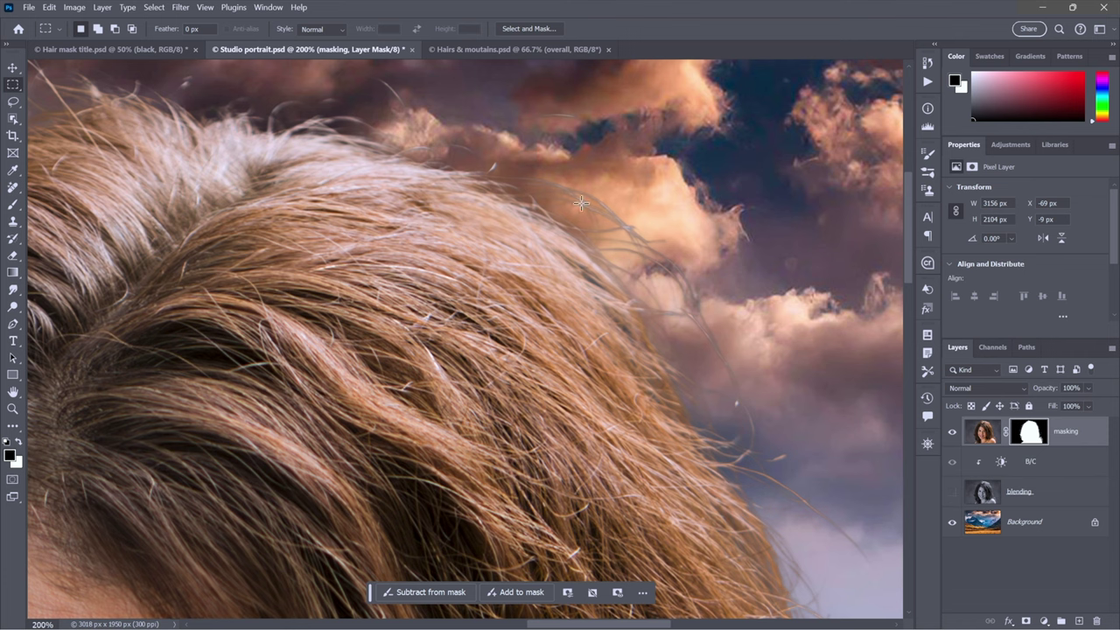
drag(331, 131, 417, 187)
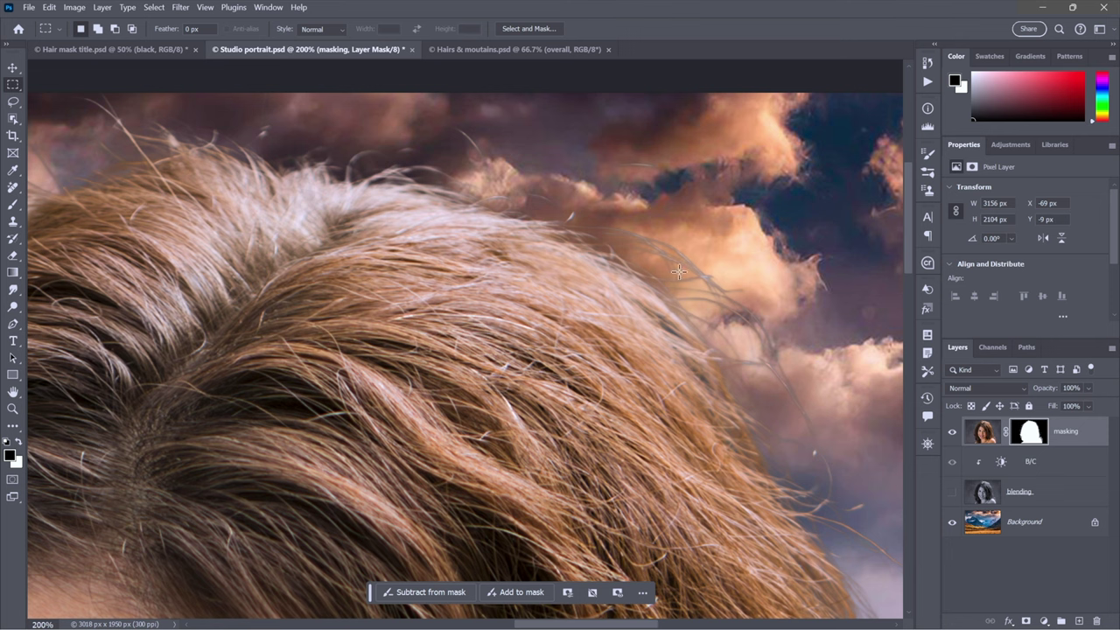
click(952, 496)
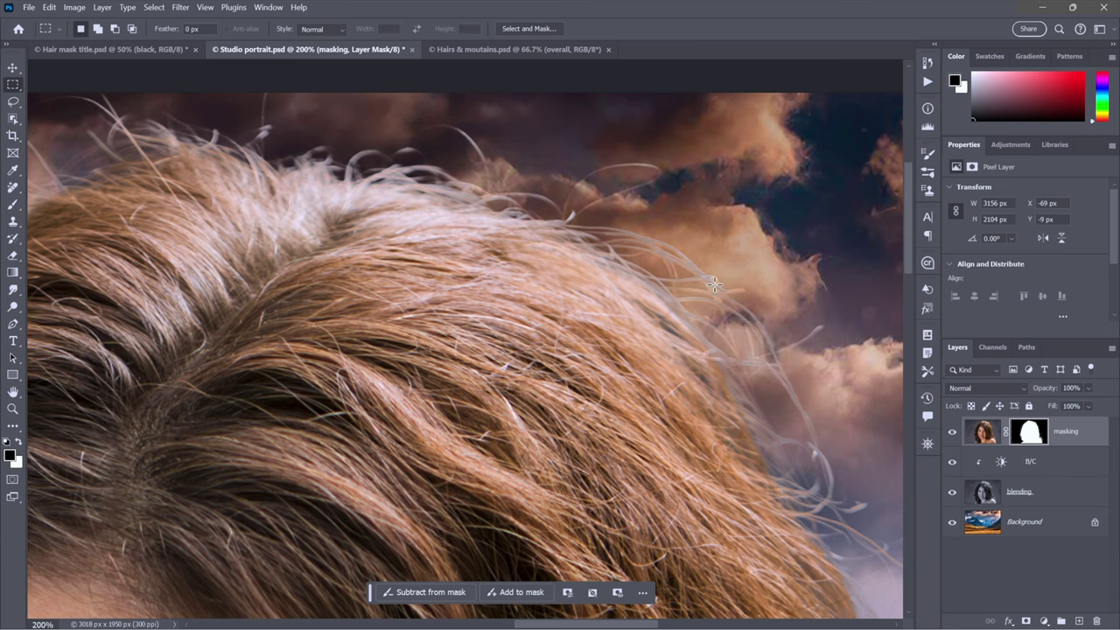
drag(188, 344, 510, 189)
scroll(511, 190, down, 10)
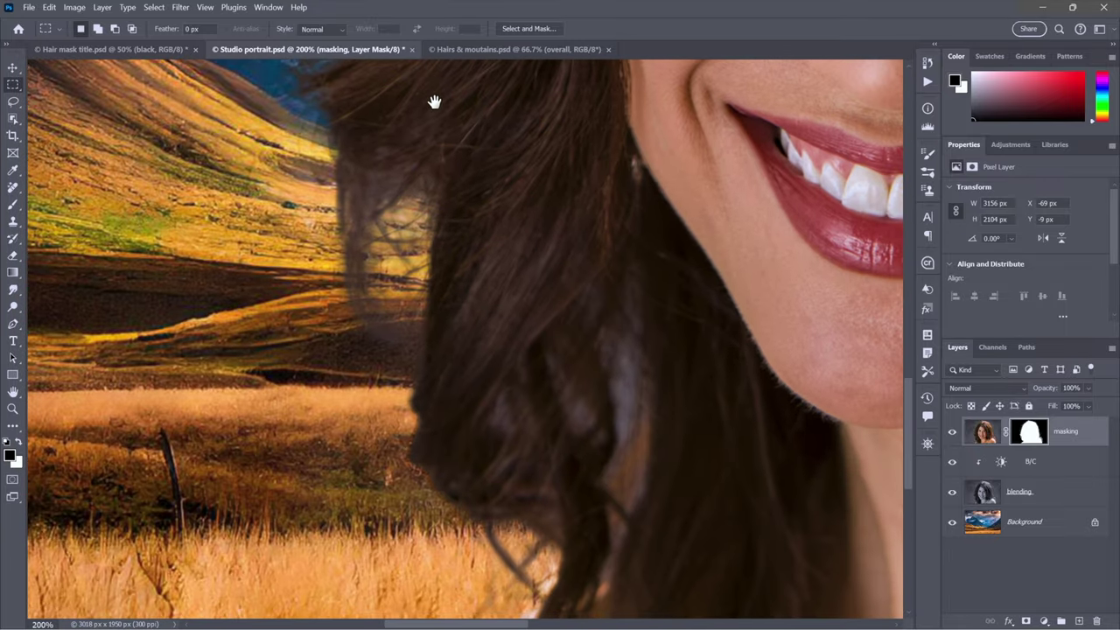
Step: Inspect the lower hair by the chin, zoom out to 66.7%, and switch to Hair mask title.psd
drag(467, 358, 458, 298)
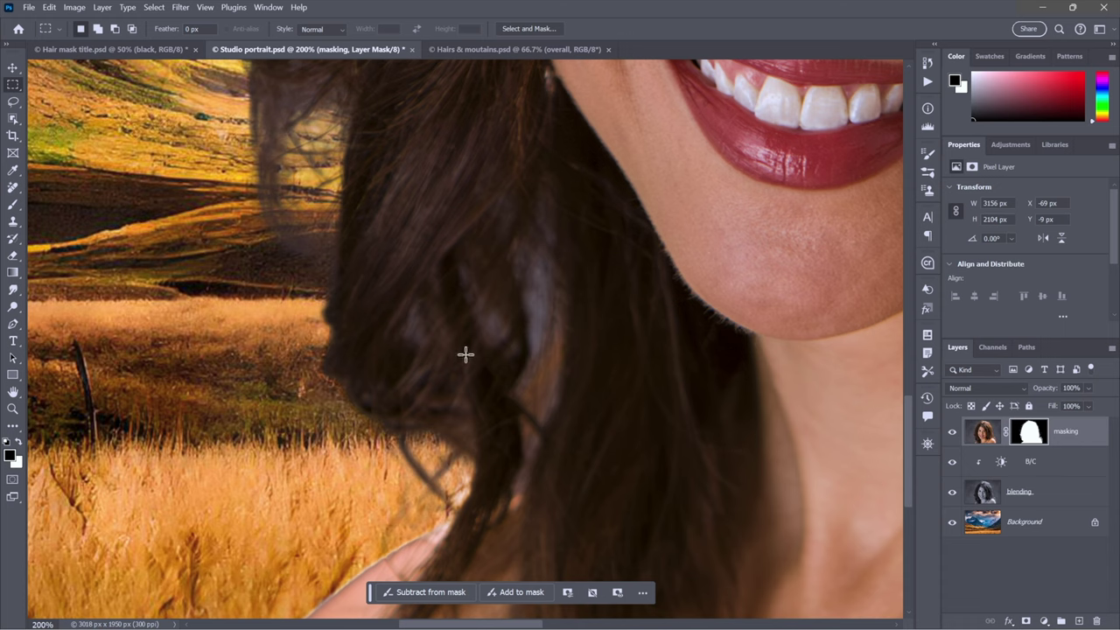
drag(469, 173, 610, 500)
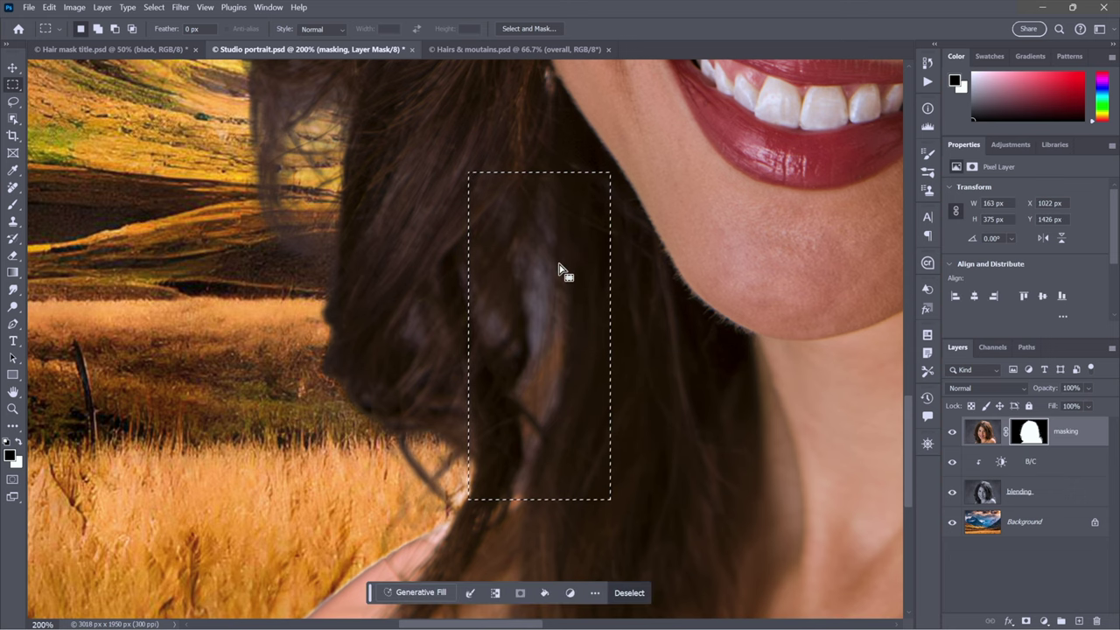
click(384, 288)
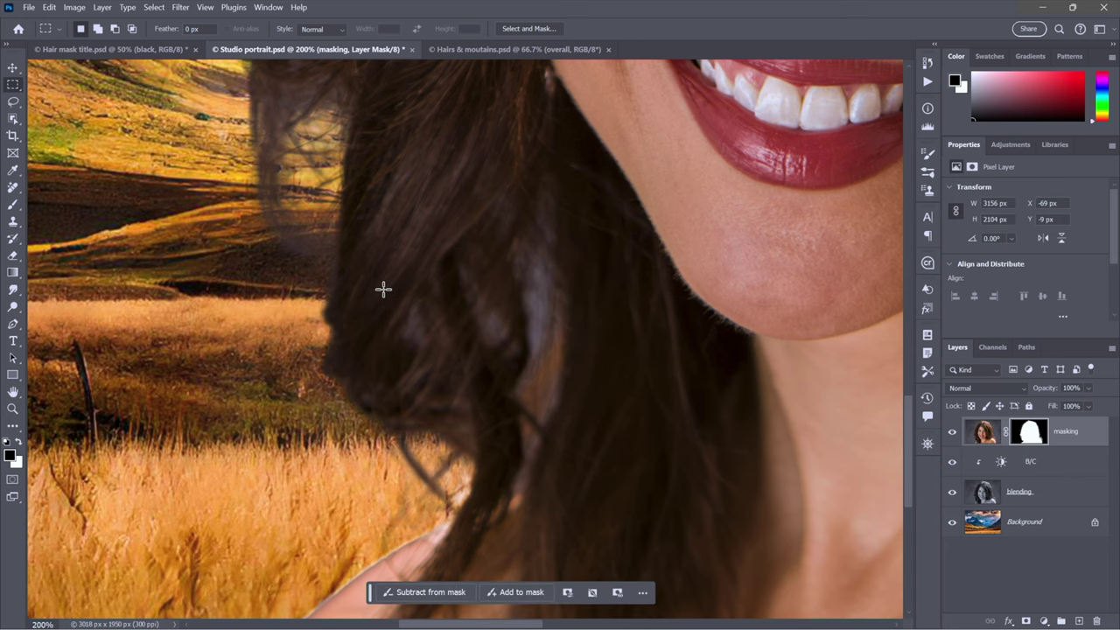
key(ctrl+minus)
key(ctrl+minus)
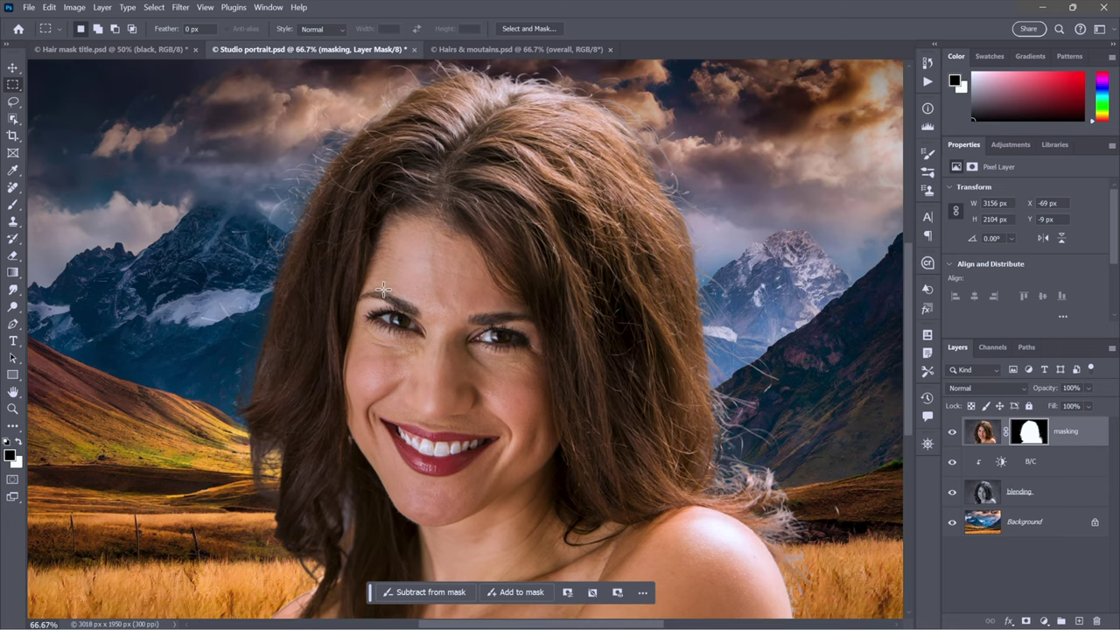
key(ctrl+shift+Tab)
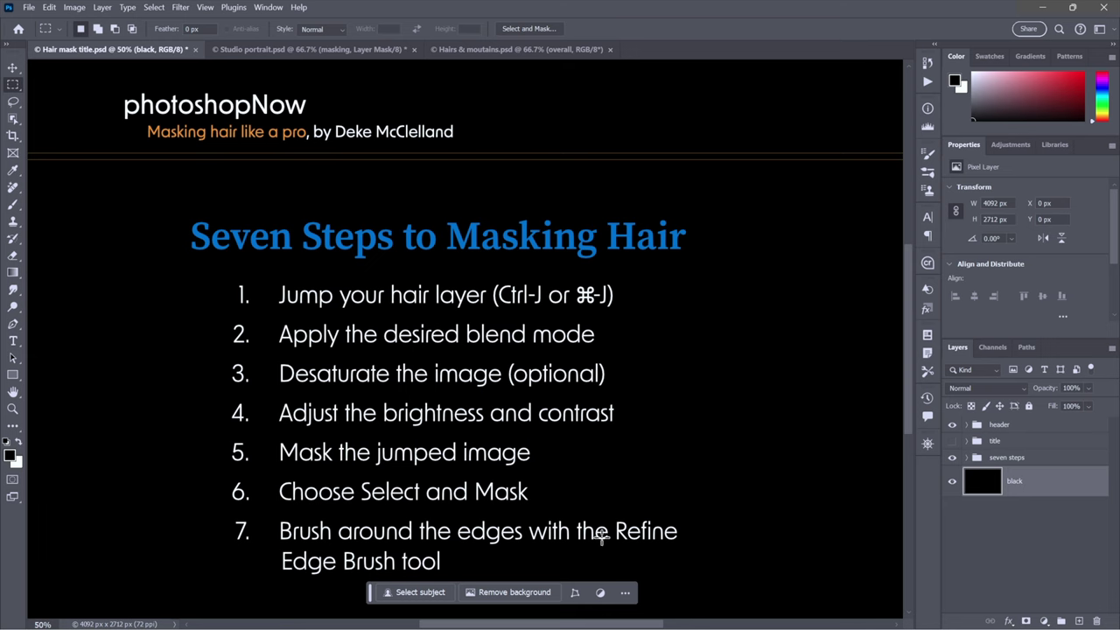
Step: Switch back to Studio portrait.psd and choose Select > Select and Mask
key(ctrl+Tab)
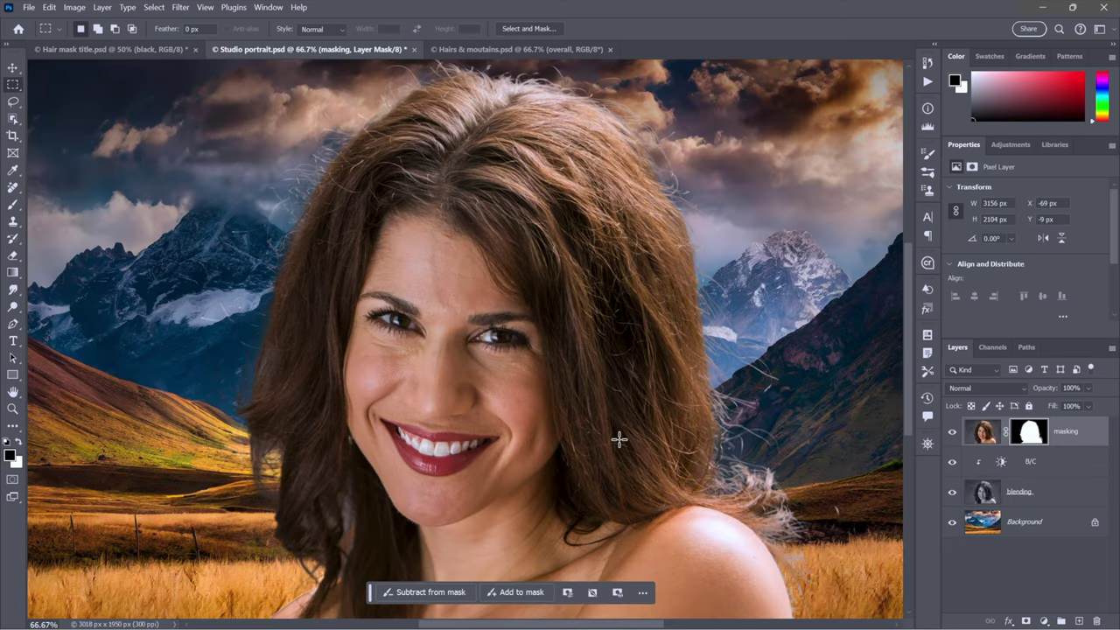
click(154, 7)
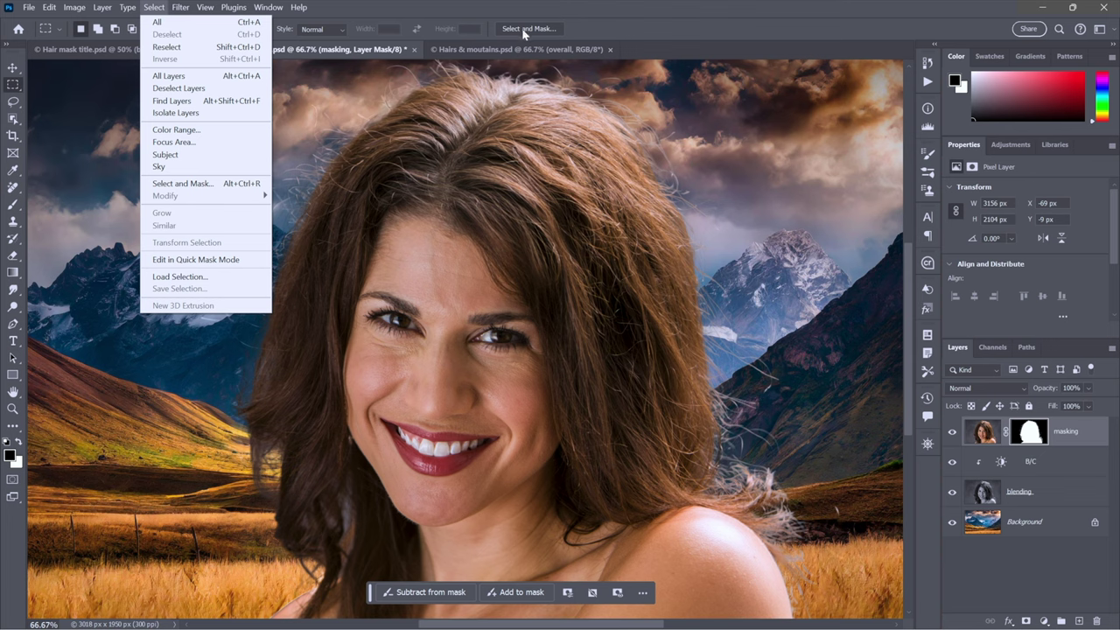
click(212, 185)
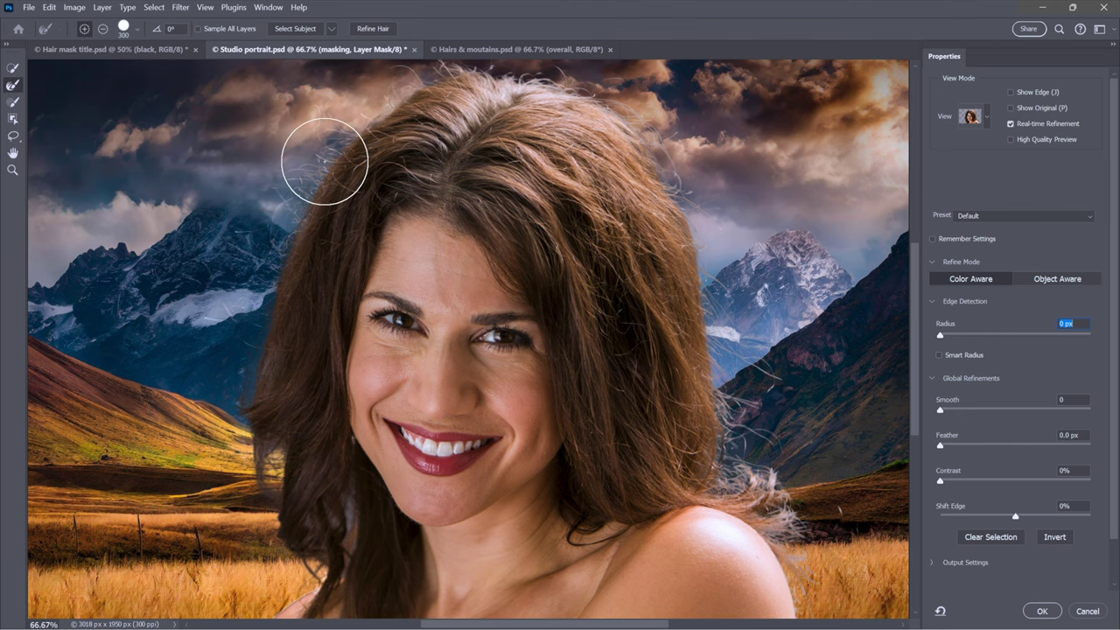
Step: At 200%, apply Refine Hair and brush back the stray strands above the upper-left hairline
scroll(355, 136, up, 2)
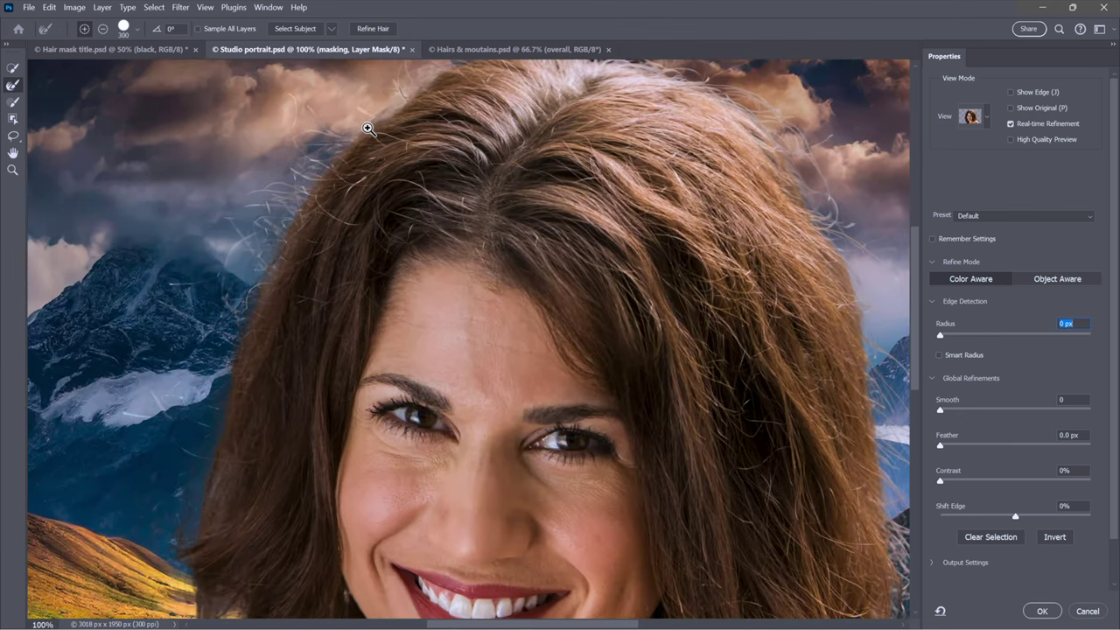
drag(273, 219, 414, 218)
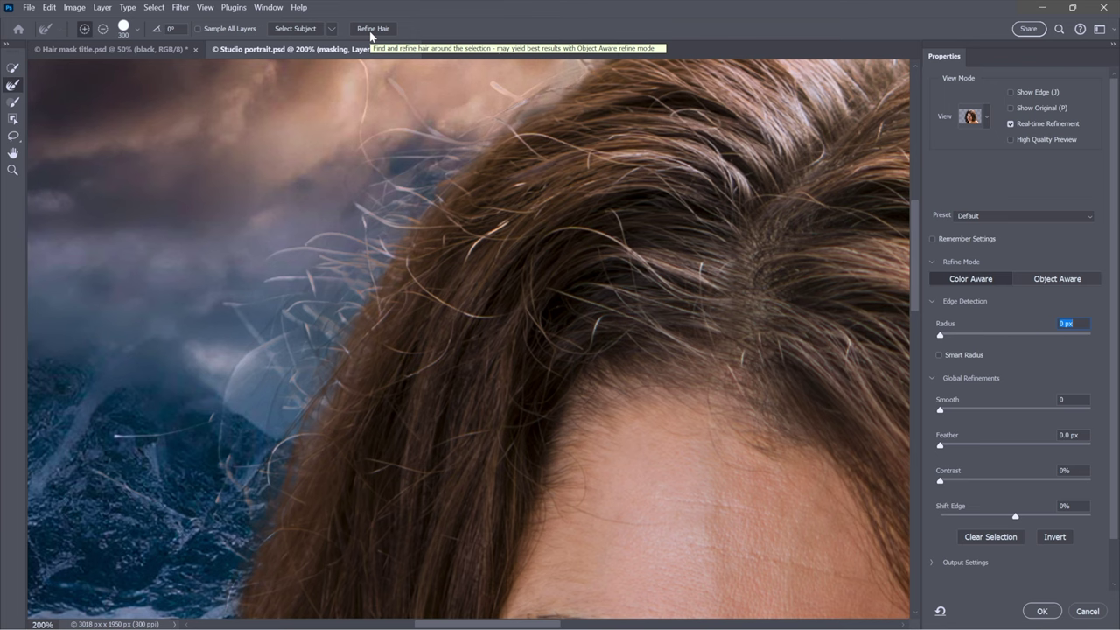
click(371, 33)
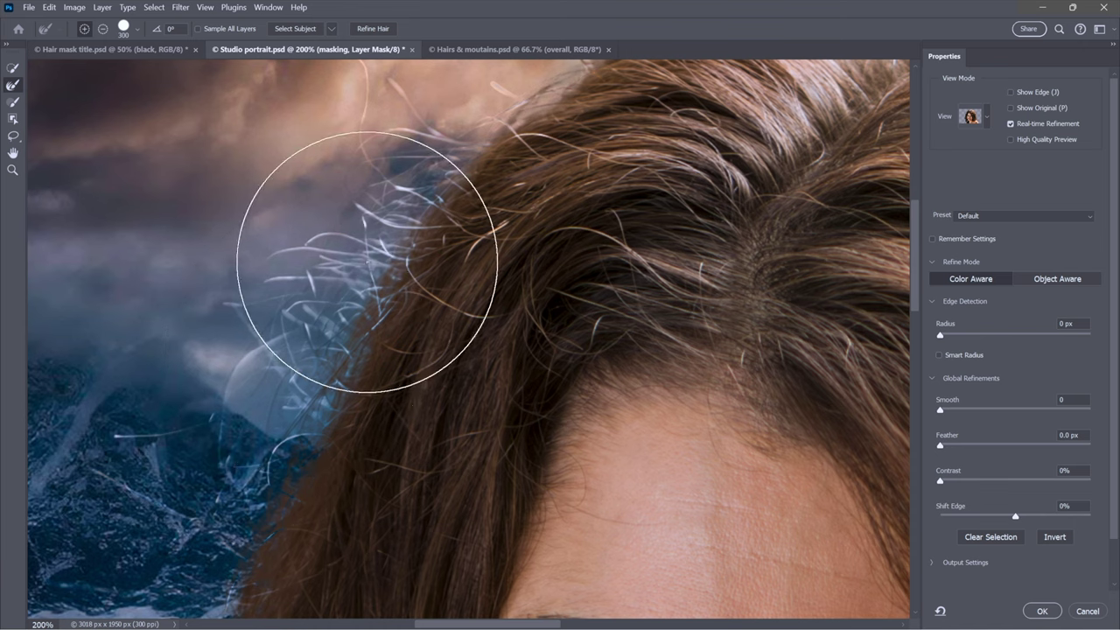
mouse_move(363, 360)
mouse_down()
mouse_move(371, 281)
mouse_move(306, 245)
mouse_move(301, 253)
mouse_move(373, 346)
mouse_move(271, 262)
mouse_move(318, 277)
mouse_move(394, 254)
mouse_move(348, 277)
mouse_move(271, 214)
mouse_move(339, 184)
mouse_up()
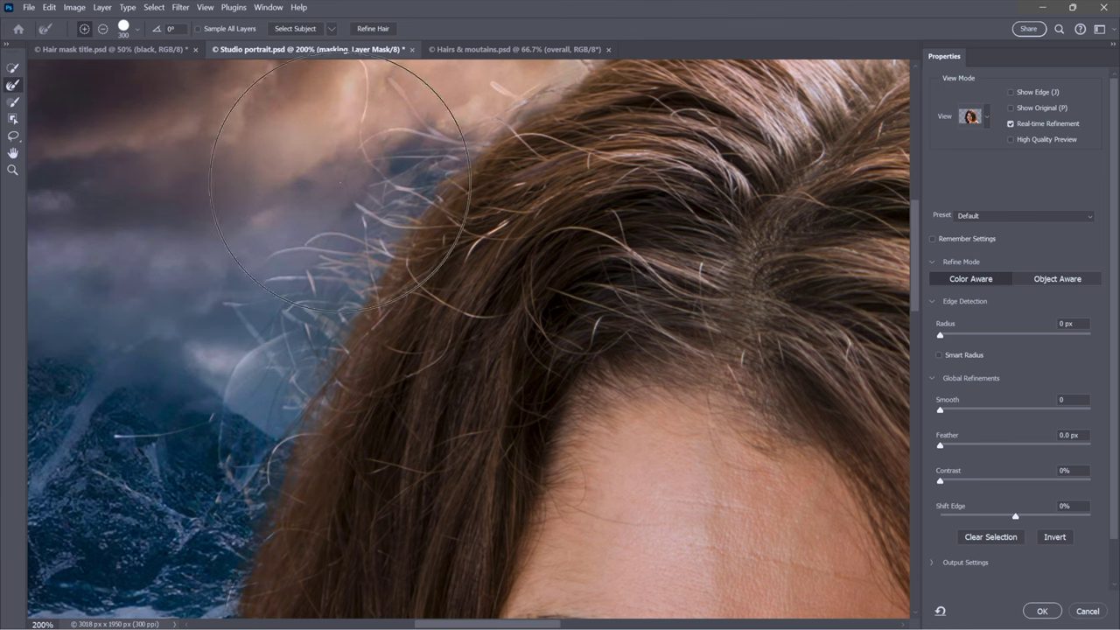
key(ctrl+0)
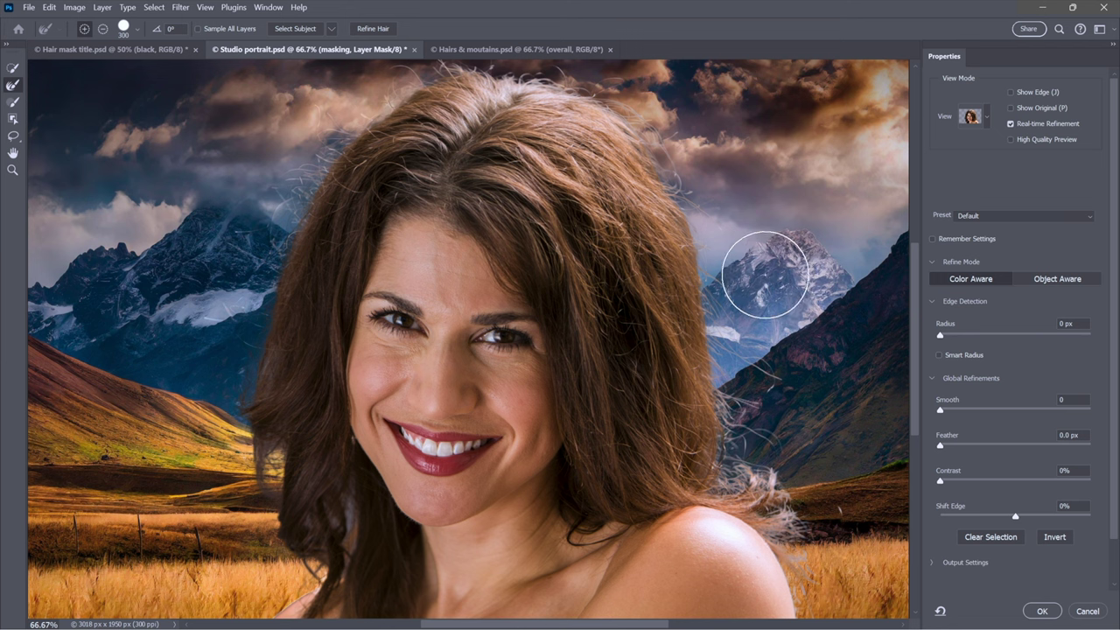
Step: Set the Refine Edge Brush to 300 and paint down the left hair edge
key(bracketleft)
key(bracketleft)
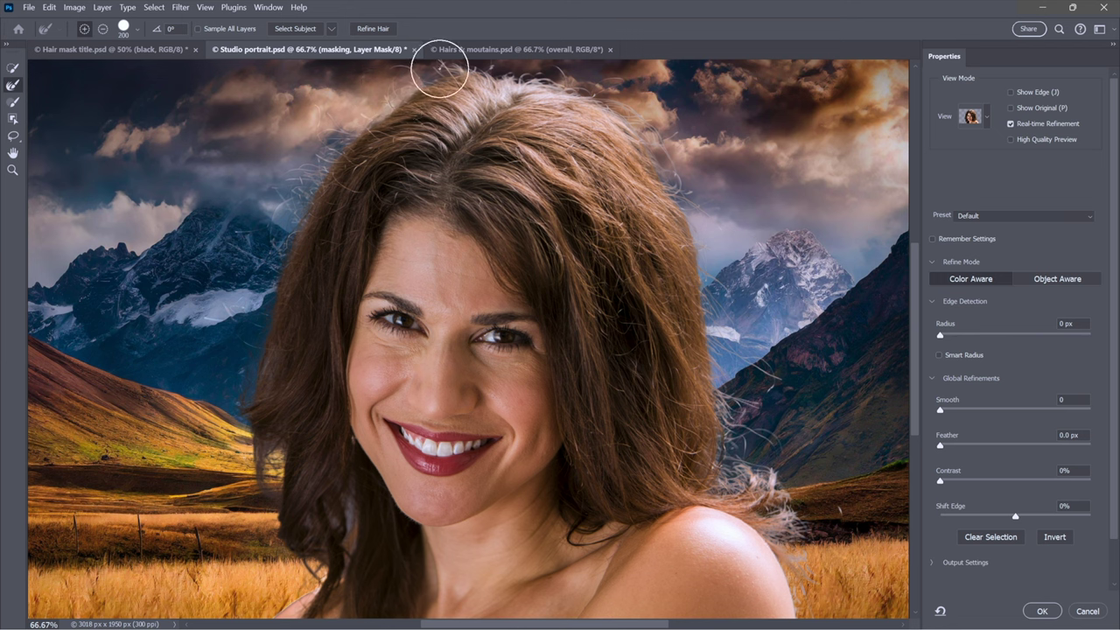
key(bracketright)
key(bracketright)
key(bracketright)
key(bracketleft)
key(bracketleft)
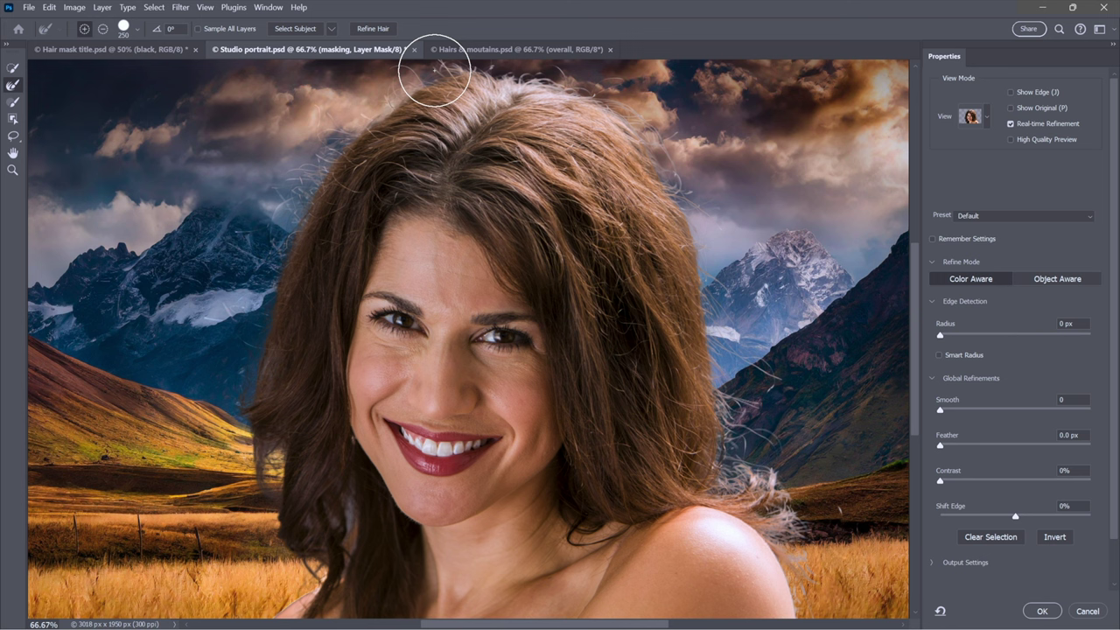
mouse_move(432, 70)
mouse_down()
mouse_move(349, 118)
mouse_move(276, 206)
mouse_move(252, 275)
mouse_move(245, 417)
mouse_move(283, 518)
mouse_move(321, 520)
mouse_move(334, 509)
mouse_move(333, 547)
mouse_move(326, 516)
mouse_move(338, 522)
mouse_move(299, 567)
mouse_move(246, 596)
mouse_move(281, 546)
mouse_move(320, 518)
mouse_move(347, 523)
mouse_move(424, 334)
mouse_move(405, 350)
mouse_move(231, 384)
mouse_move(163, 338)
mouse_up()
Step: Check the hair beside the chin, then paint the hair edge up from the right shoulder
key(ctrl+space)
click(345, 519)
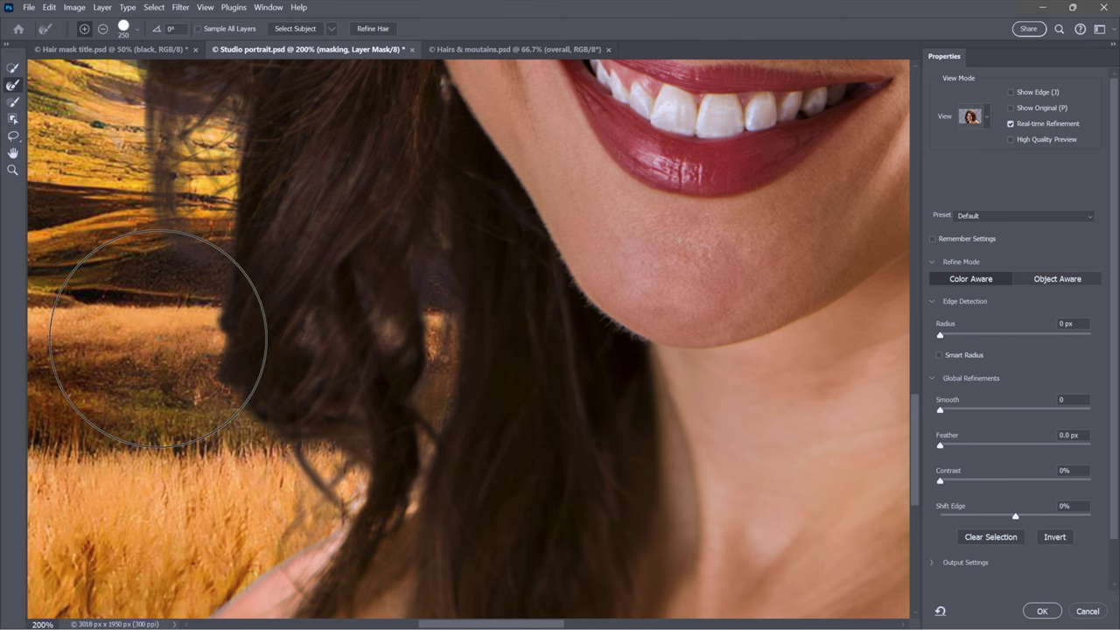
key(ctrl+minus)
key(ctrl+minus)
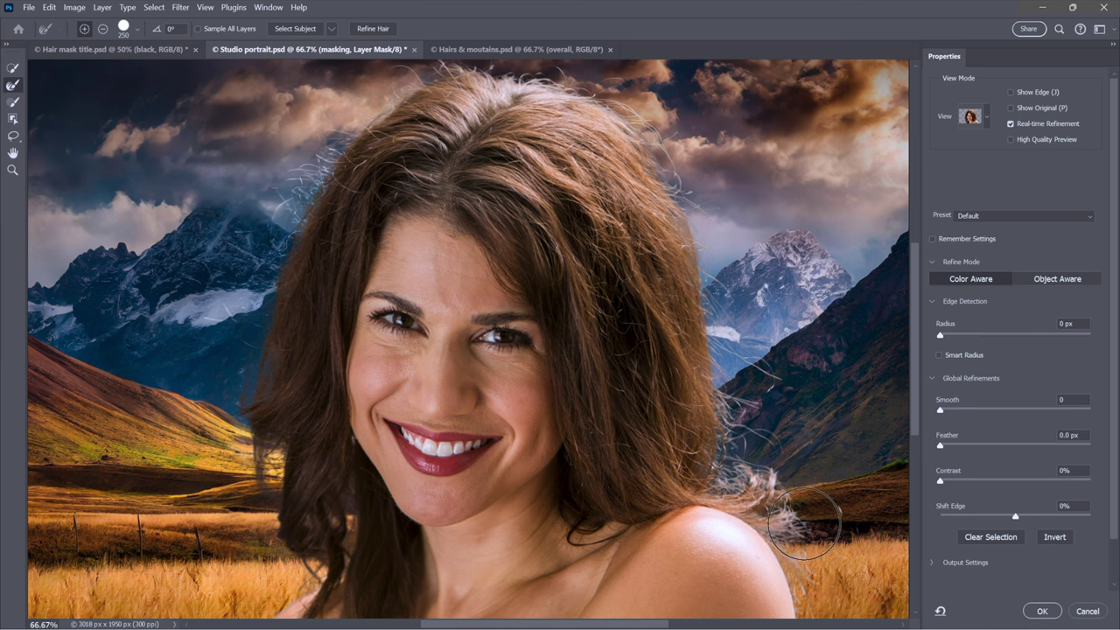
mouse_move(756, 505)
mouse_down()
mouse_move(728, 475)
mouse_move(720, 434)
mouse_move(715, 233)
mouse_move(681, 190)
mouse_move(699, 205)
mouse_move(614, 202)
mouse_move(538, 240)
mouse_move(668, 144)
mouse_move(601, 83)
mouse_move(546, 59)
mouse_move(473, 49)
mouse_move(383, 67)
mouse_move(301, 146)
mouse_move(246, 240)
mouse_move(238, 422)
mouse_move(250, 474)
mouse_move(291, 564)
mouse_up()
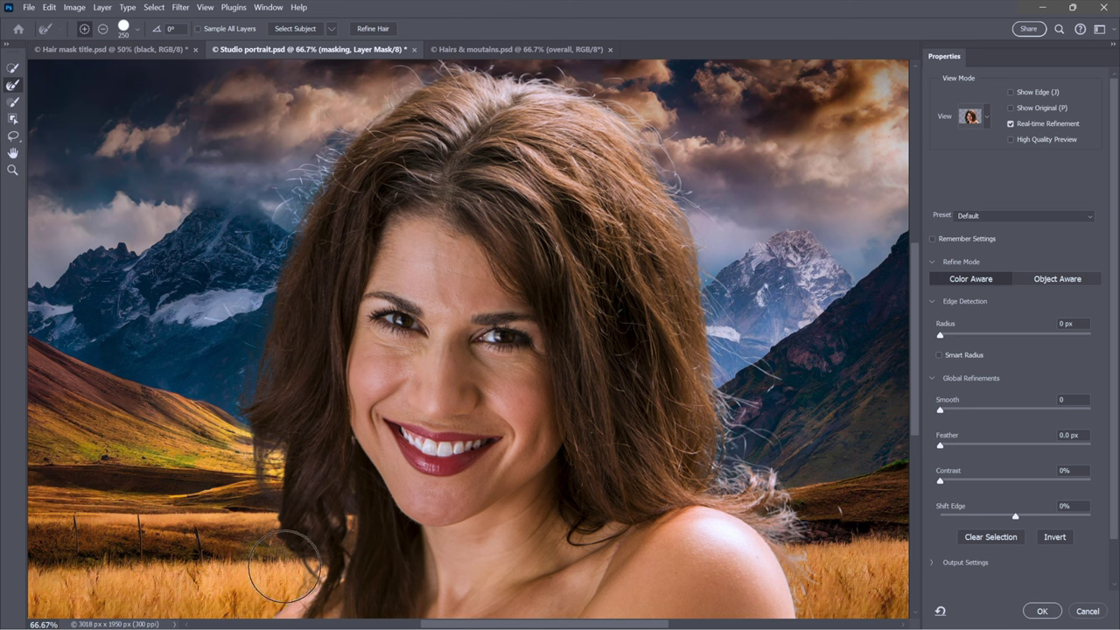
Step: Commit the Select and Mask refinements and view the wispy hair over the shoulder
click(1040, 612)
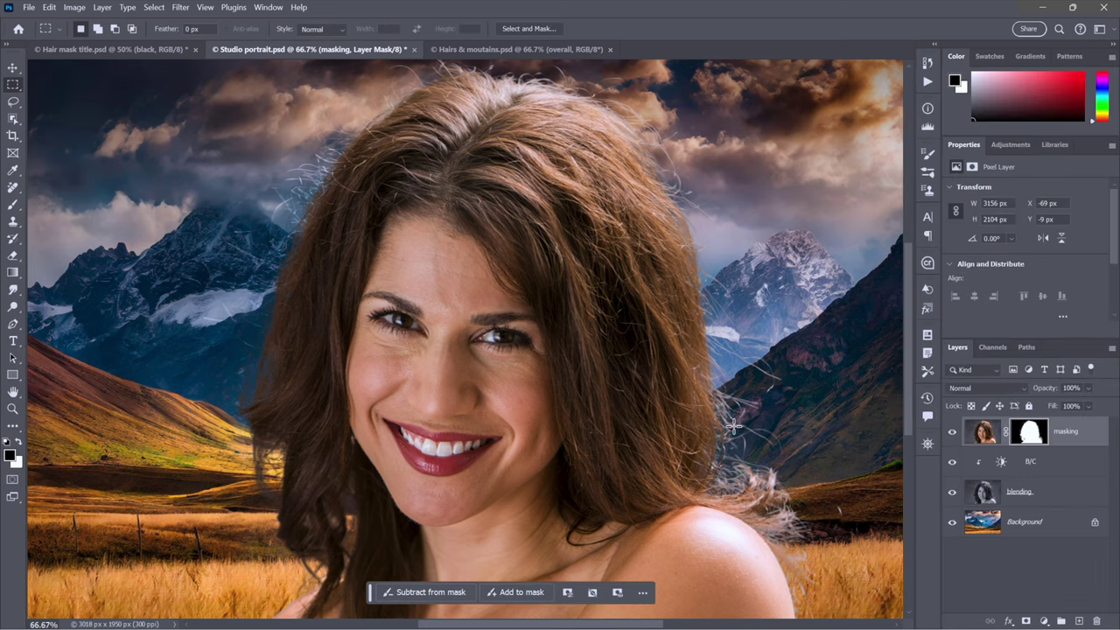
scroll(733, 468, up, 3)
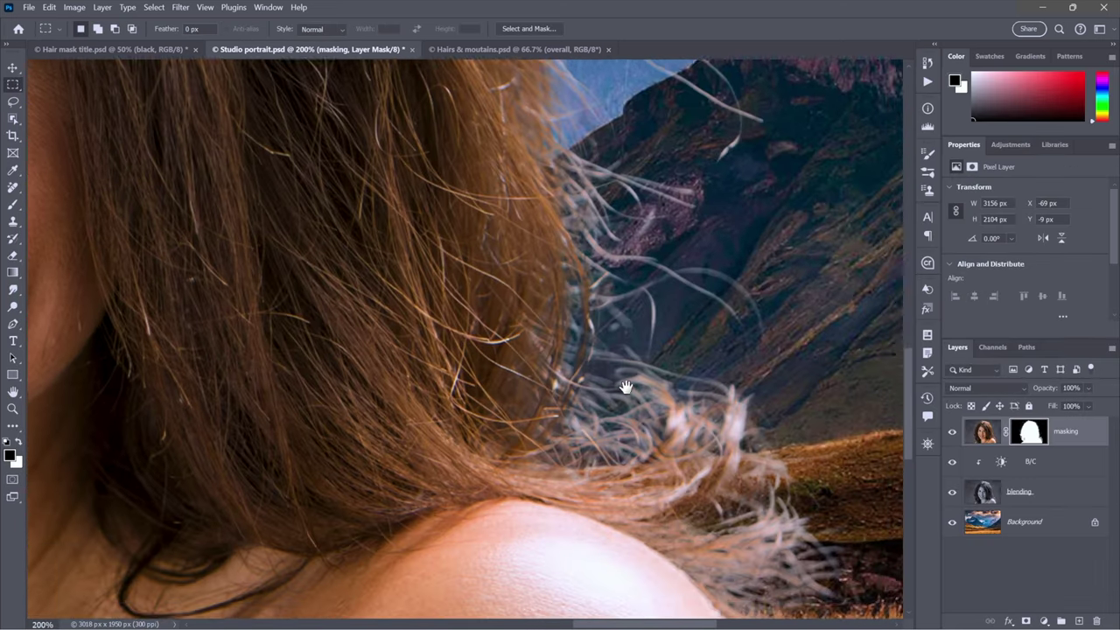
drag(626, 387, 612, 358)
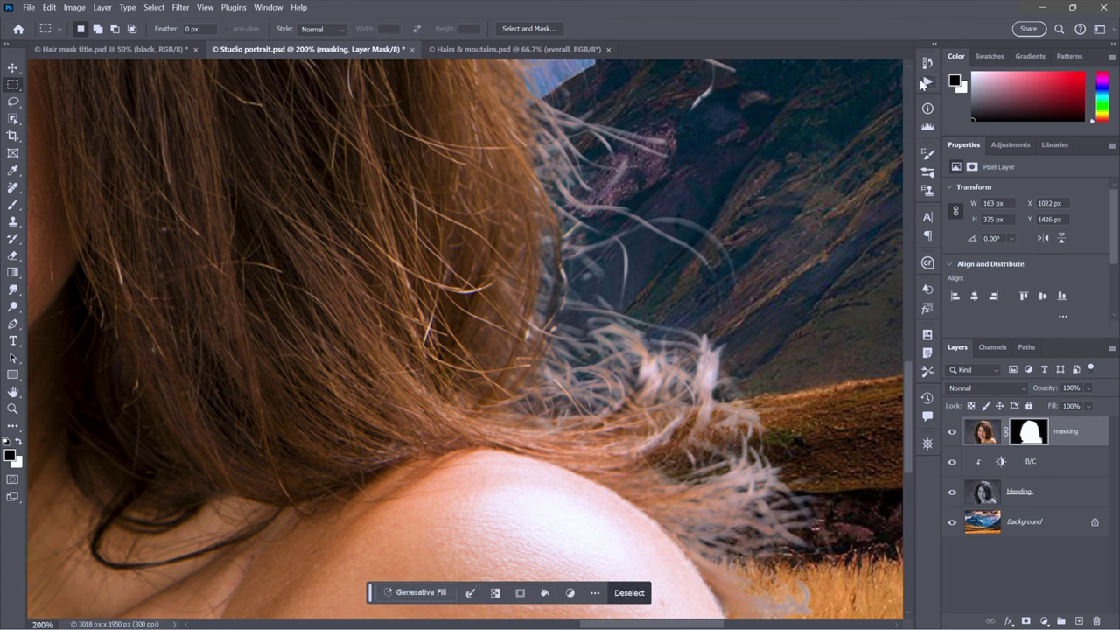
Step: Revert to the Select and Mask state in History and deselect with Ctrl+D
click(926, 68)
scroll(844, 350, down, 2)
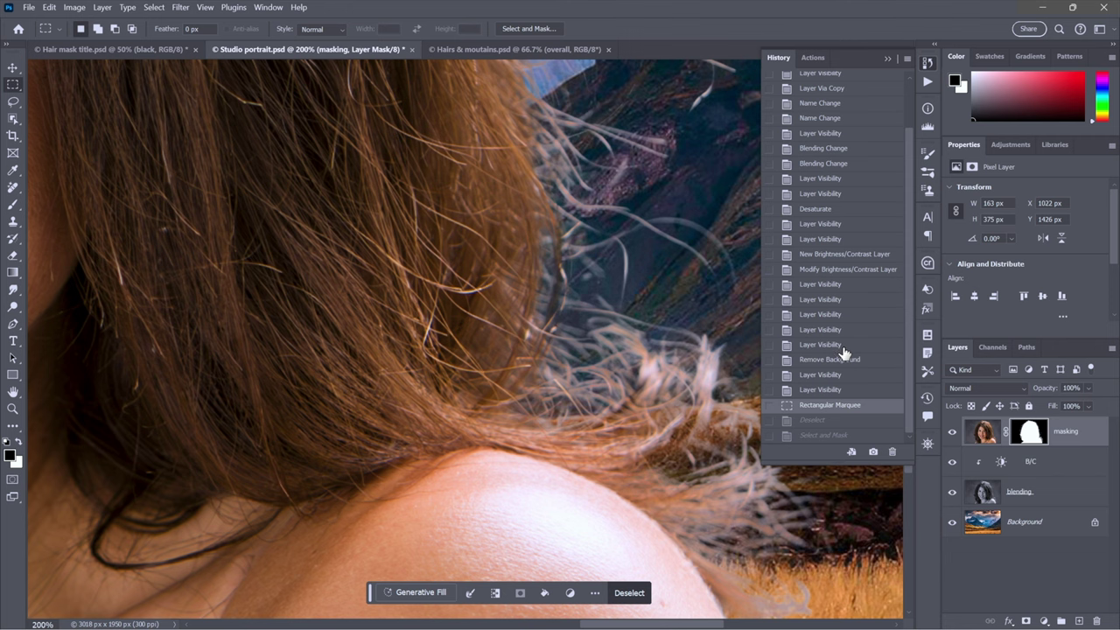
click(858, 436)
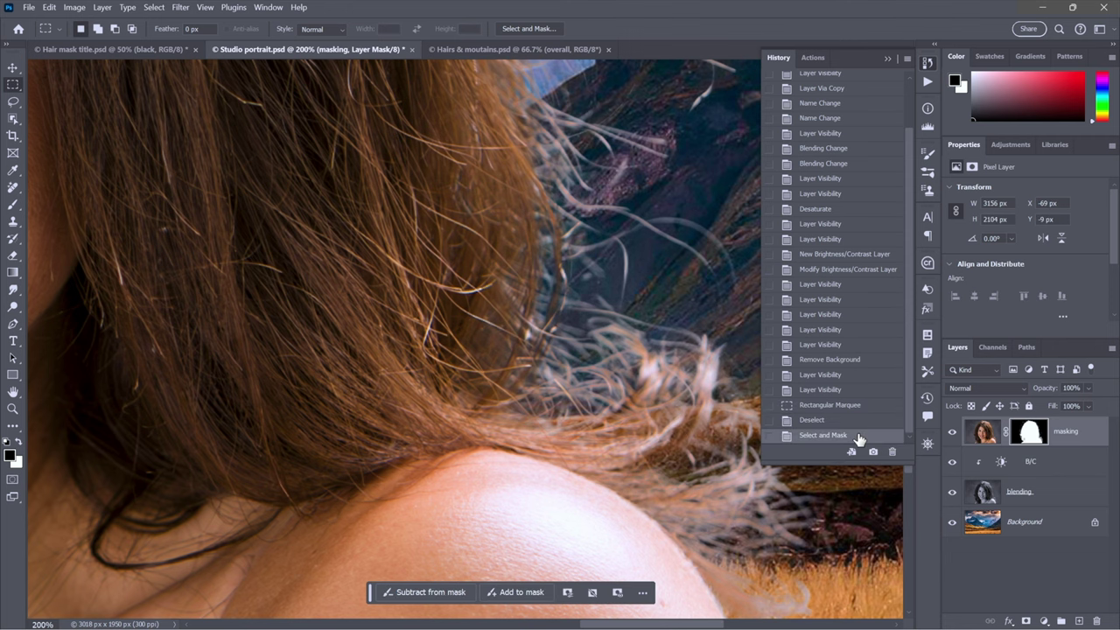
click(889, 59)
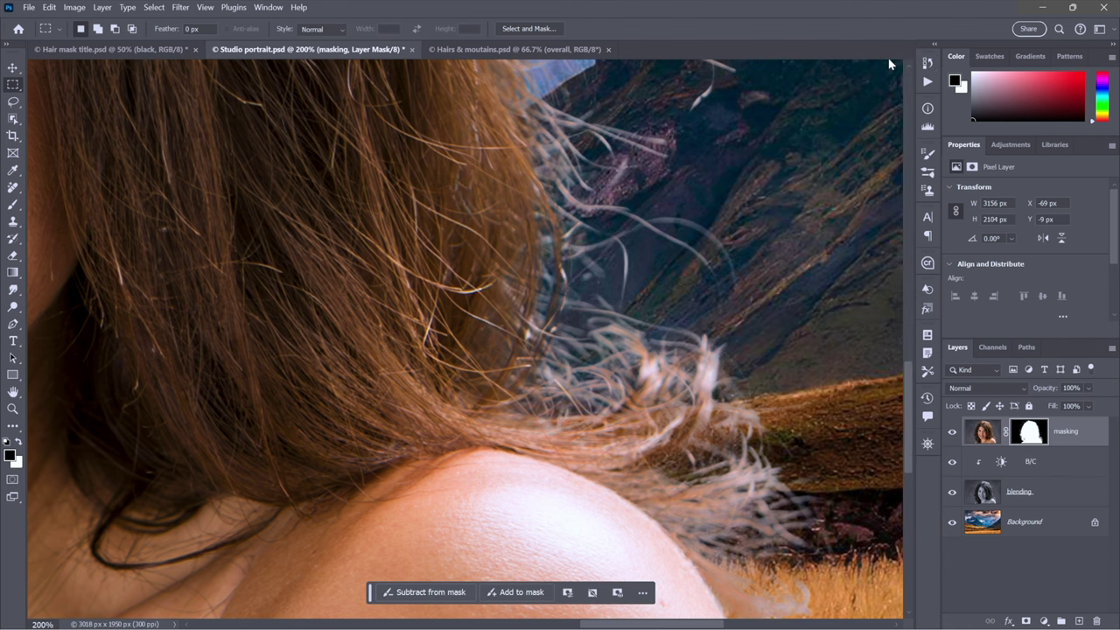
drag(520, 116, 803, 512)
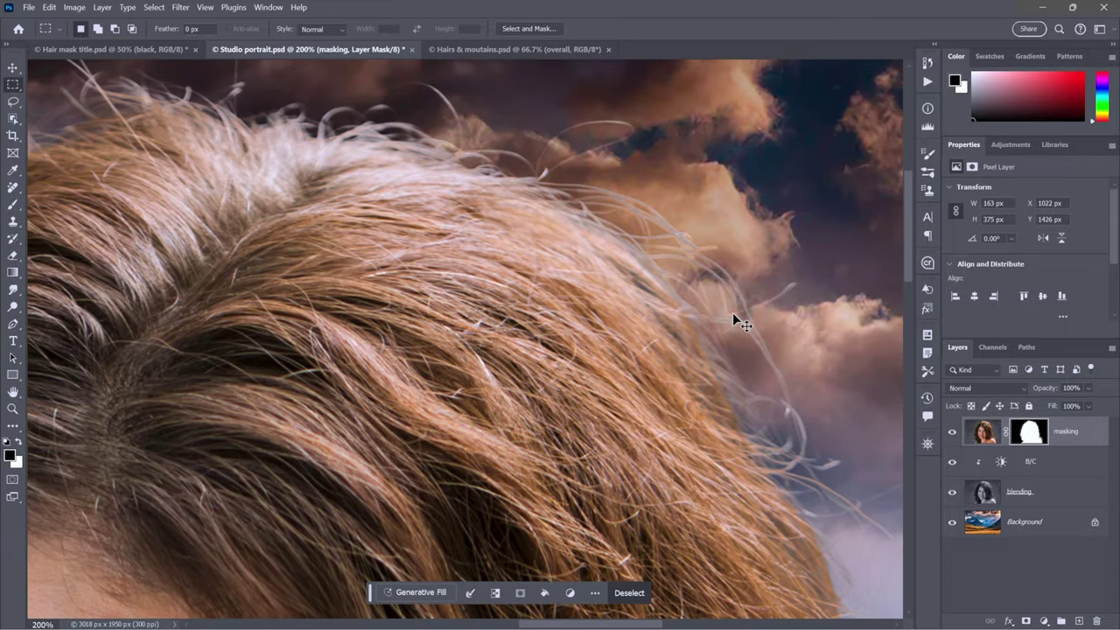
key(ctrl+d)
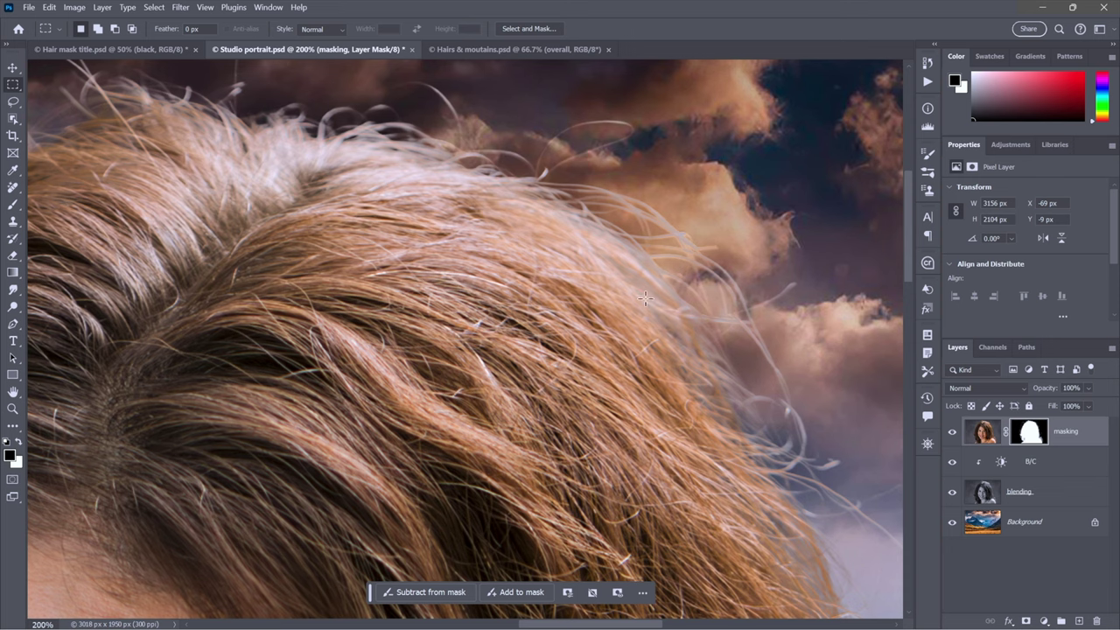
Step: Check the refined hair edges against clouds, mountains and wheat, undoing a test marquee by the chin
drag(447, 344, 685, 370)
drag(298, 459, 632, 250)
drag(399, 467, 502, 325)
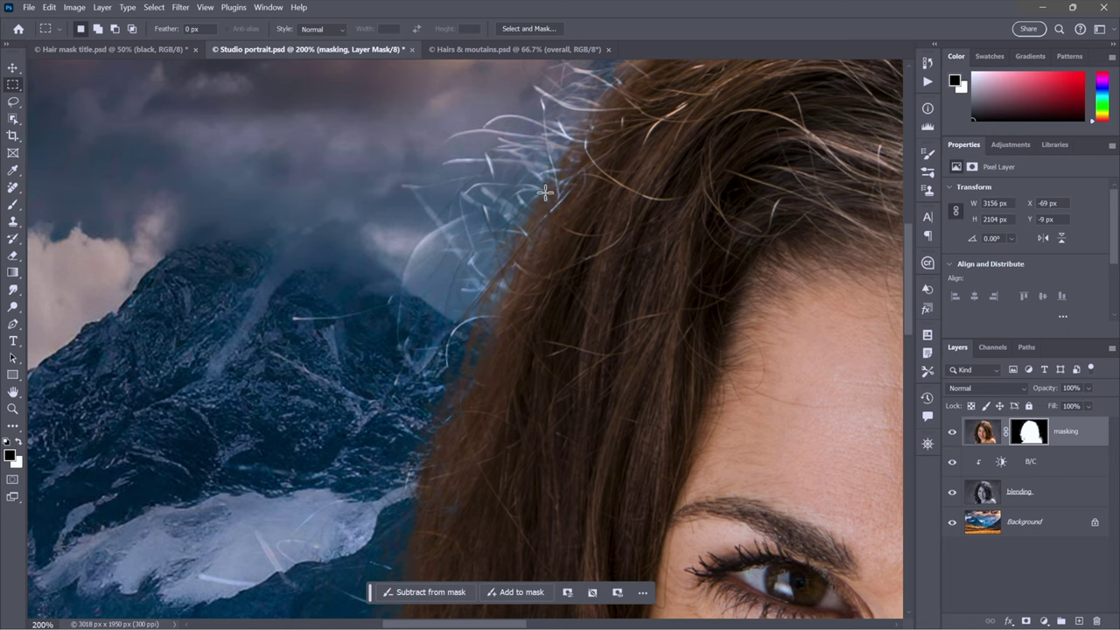
drag(585, 150, 566, 271)
drag(590, 318, 580, 157)
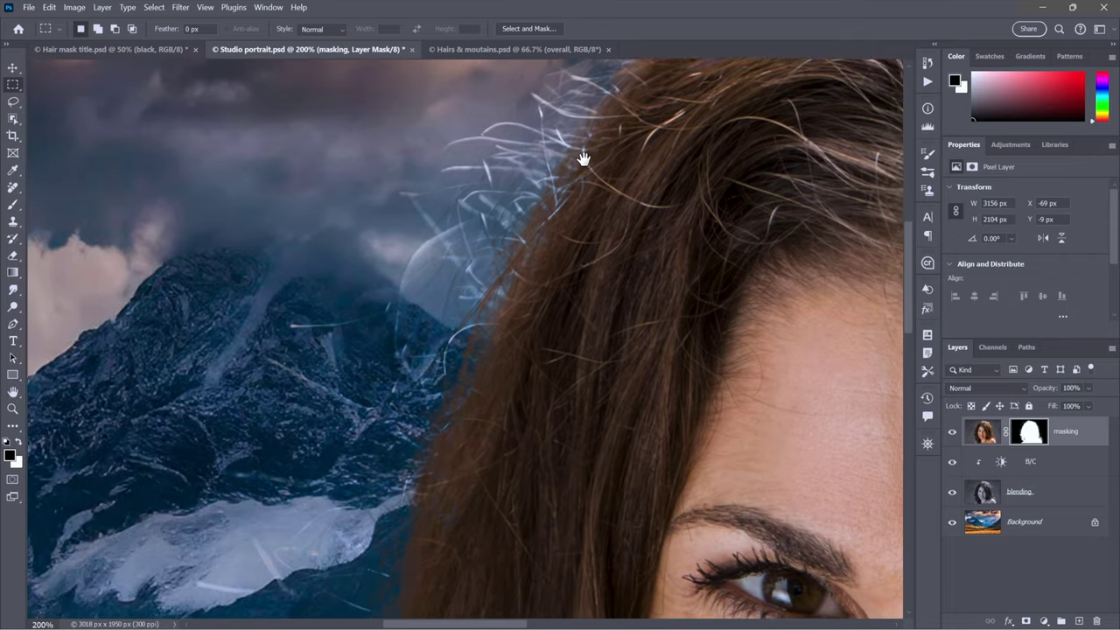
drag(400, 504, 414, 323)
drag(381, 500, 405, 225)
drag(380, 444, 309, 200)
drag(554, 405, 469, 370)
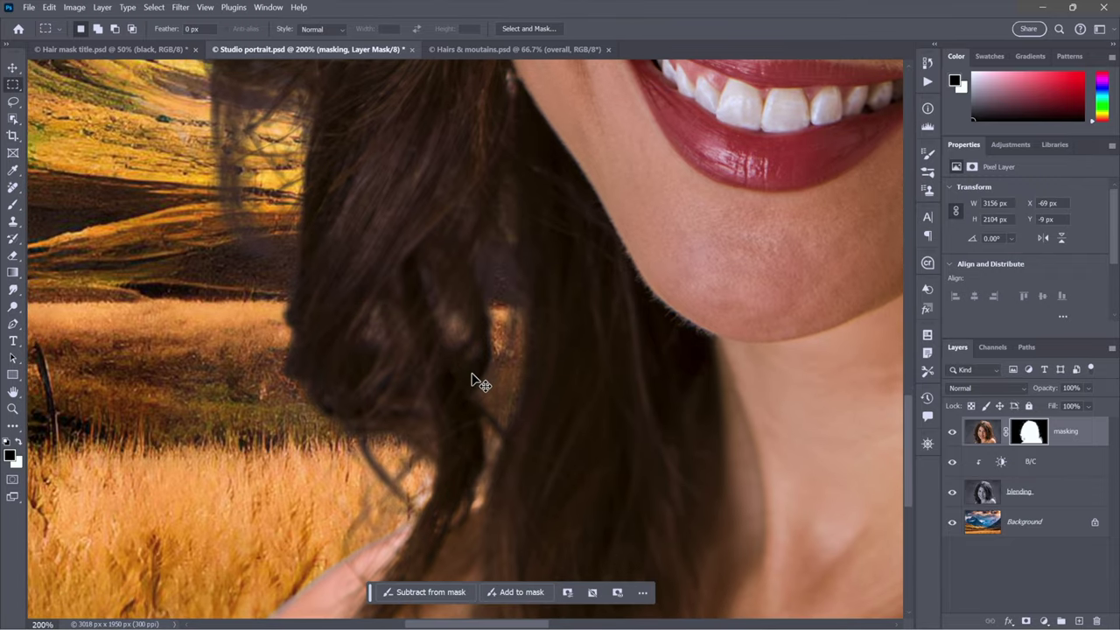
drag(429, 173, 572, 501)
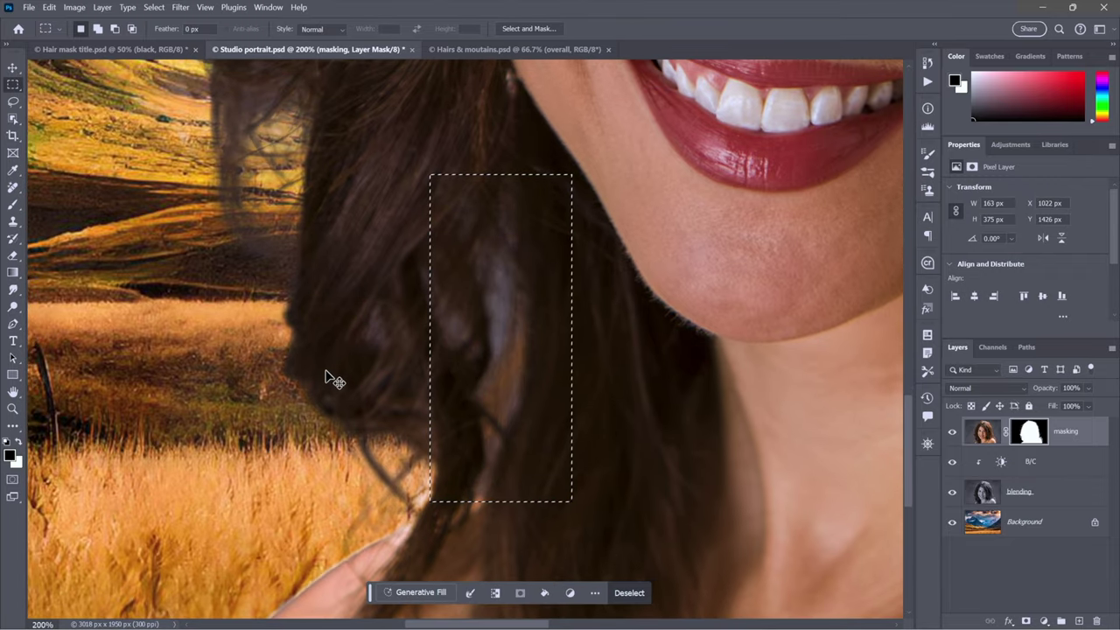
key(ctrl+z)
key(ctrl+z)
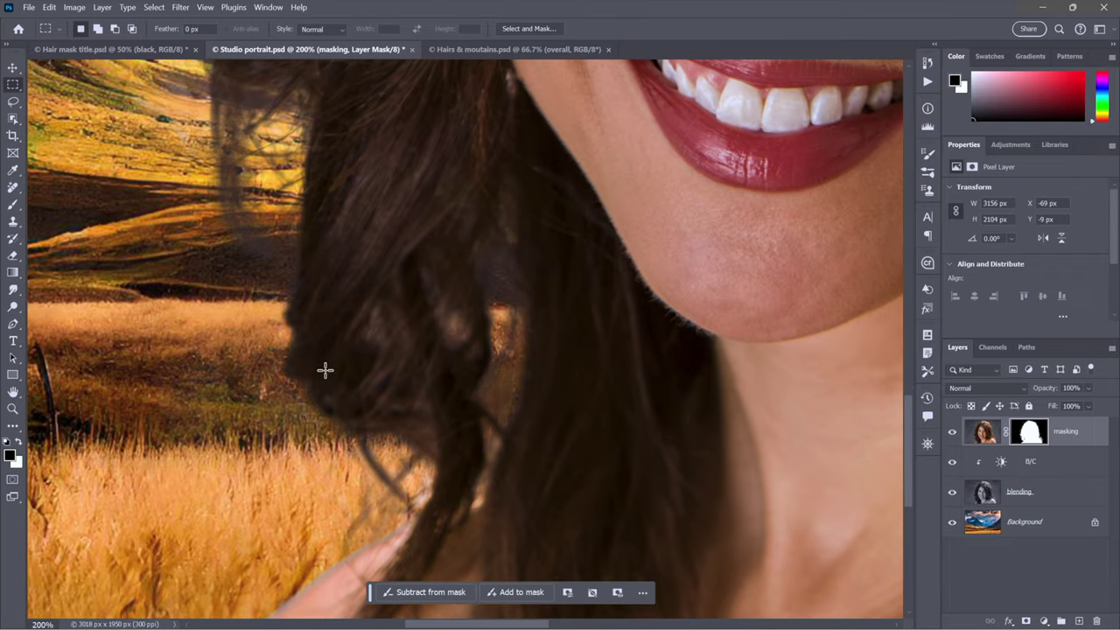
key(ctrl+minus)
key(ctrl+minus)
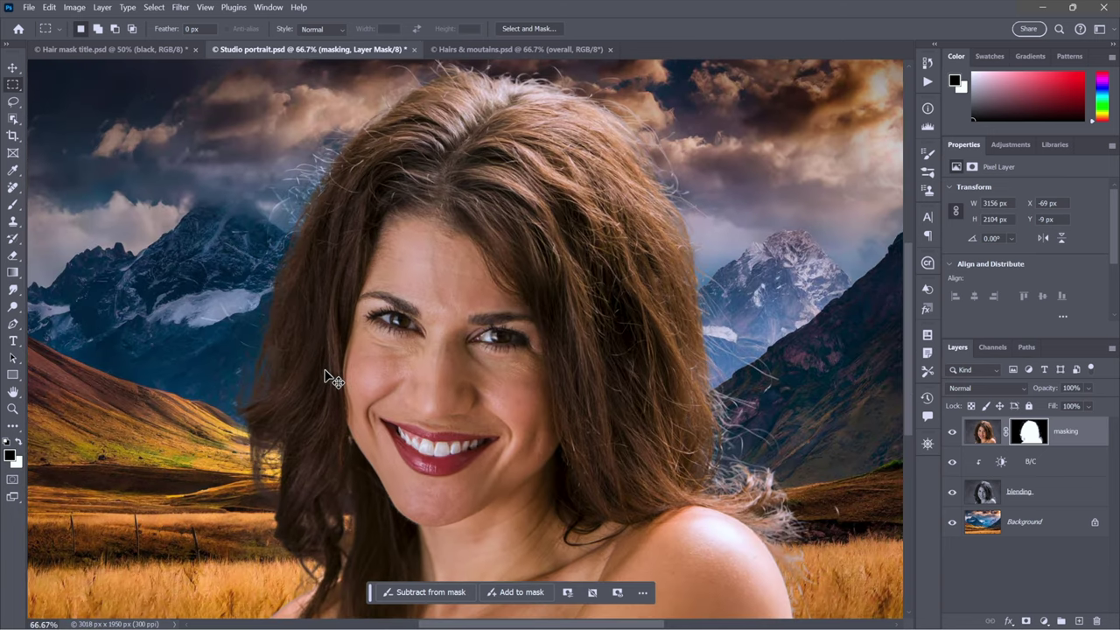
click(137, 50)
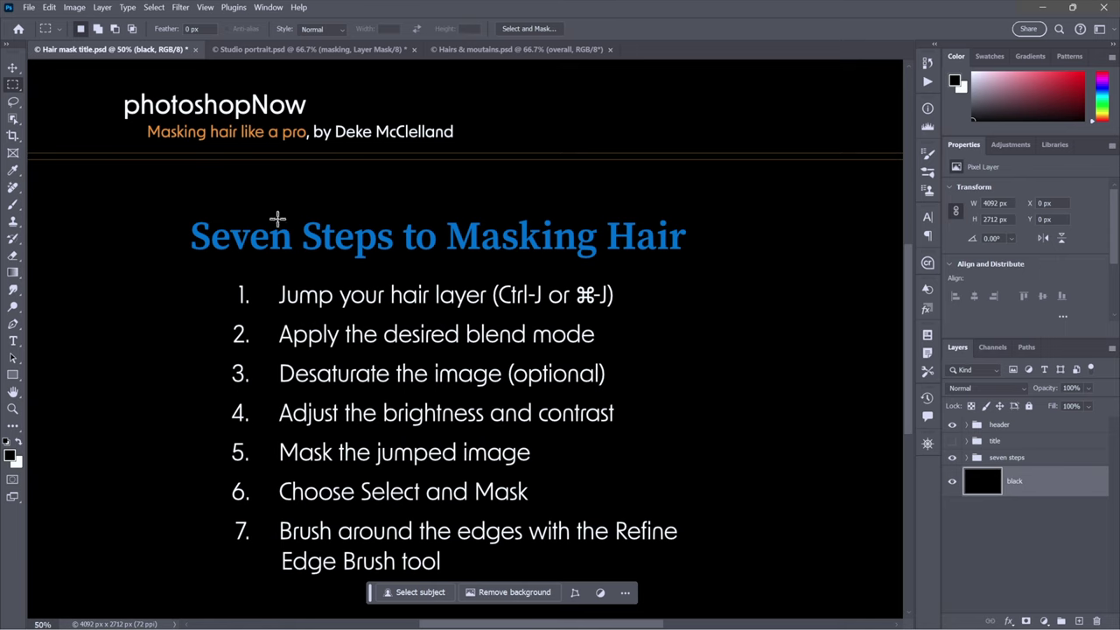
click(294, 56)
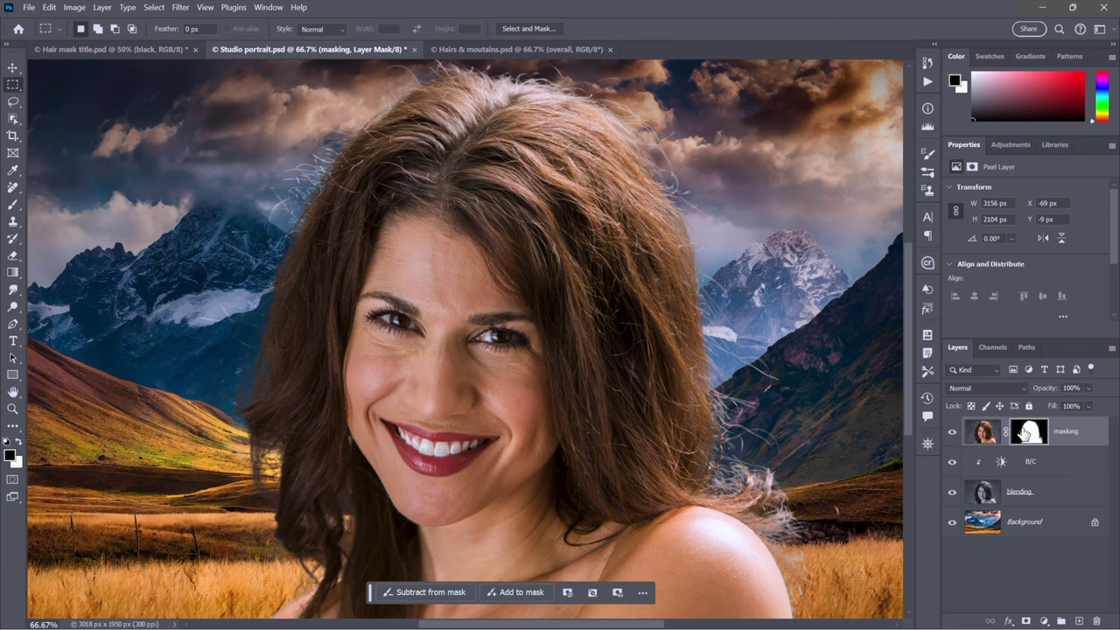
shift+click(1022, 434)
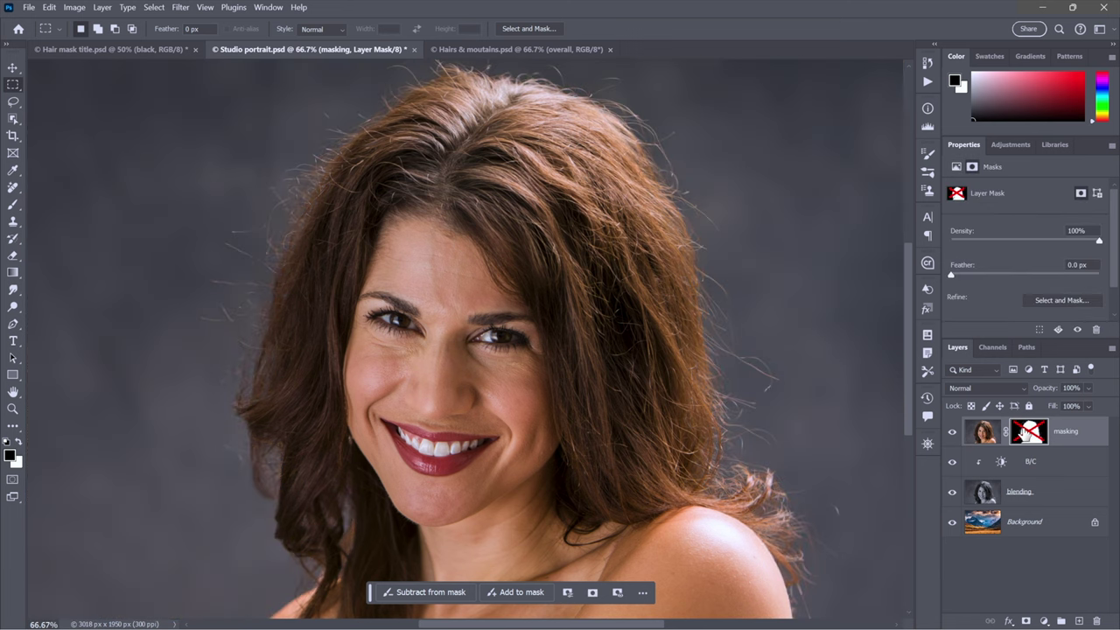
shift+click(1022, 433)
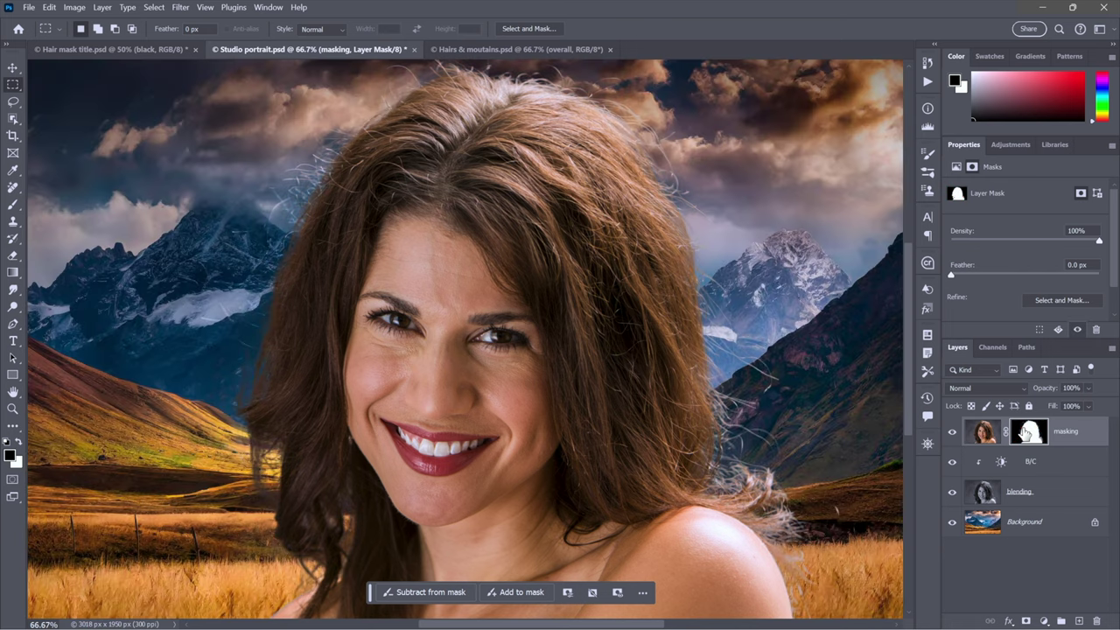